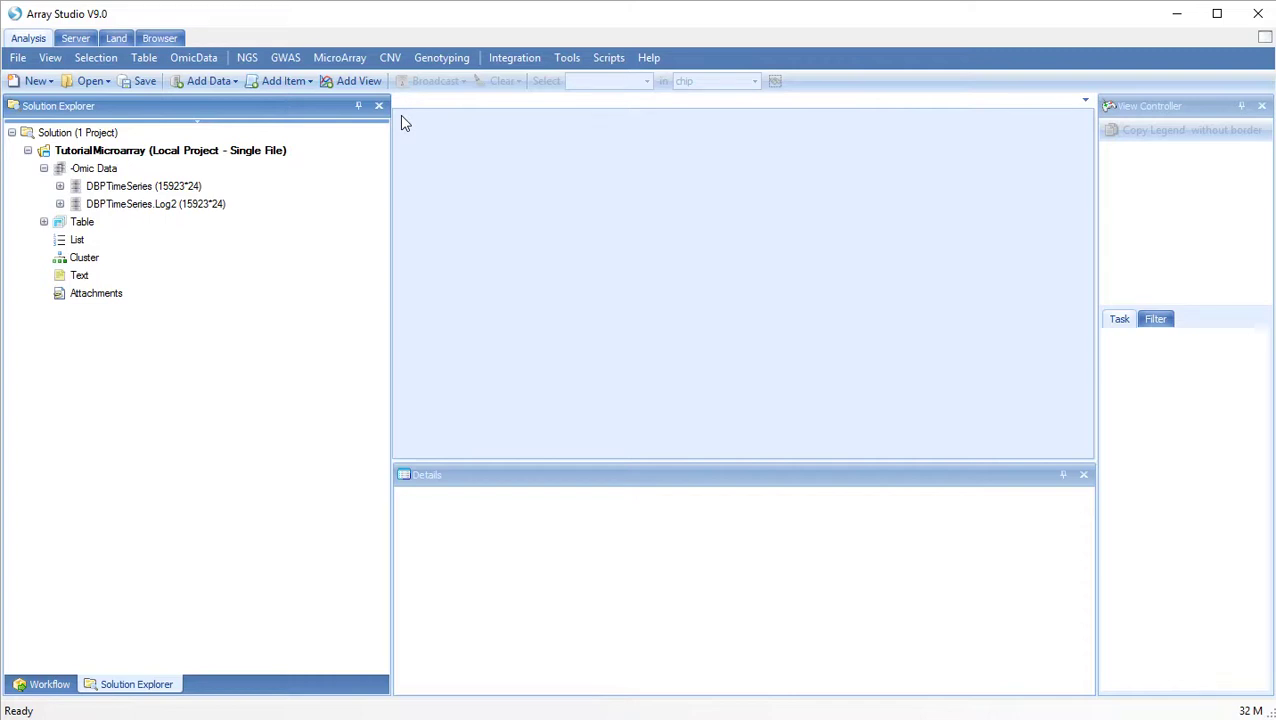
Open the table of the DBPTimeSeries.Log2 data set and add a VariableView to that data set.
left_click(60, 204)
double_click(114, 296)
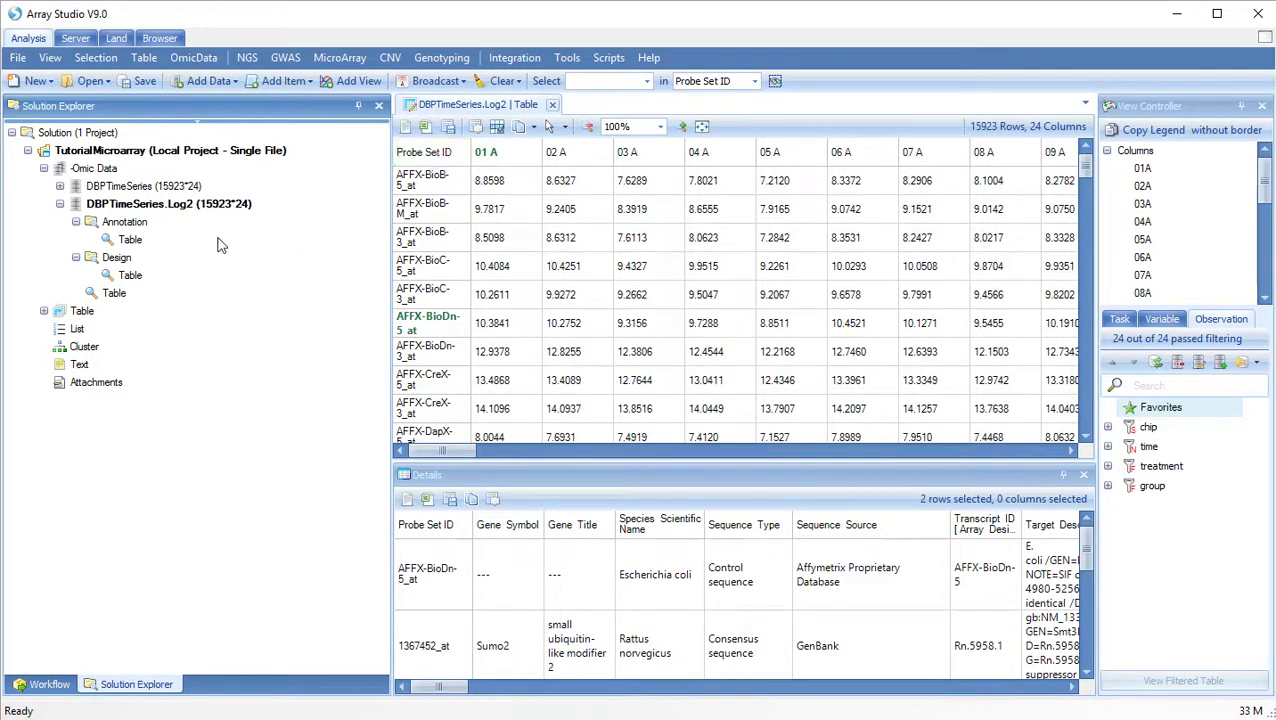
right_click(167, 206)
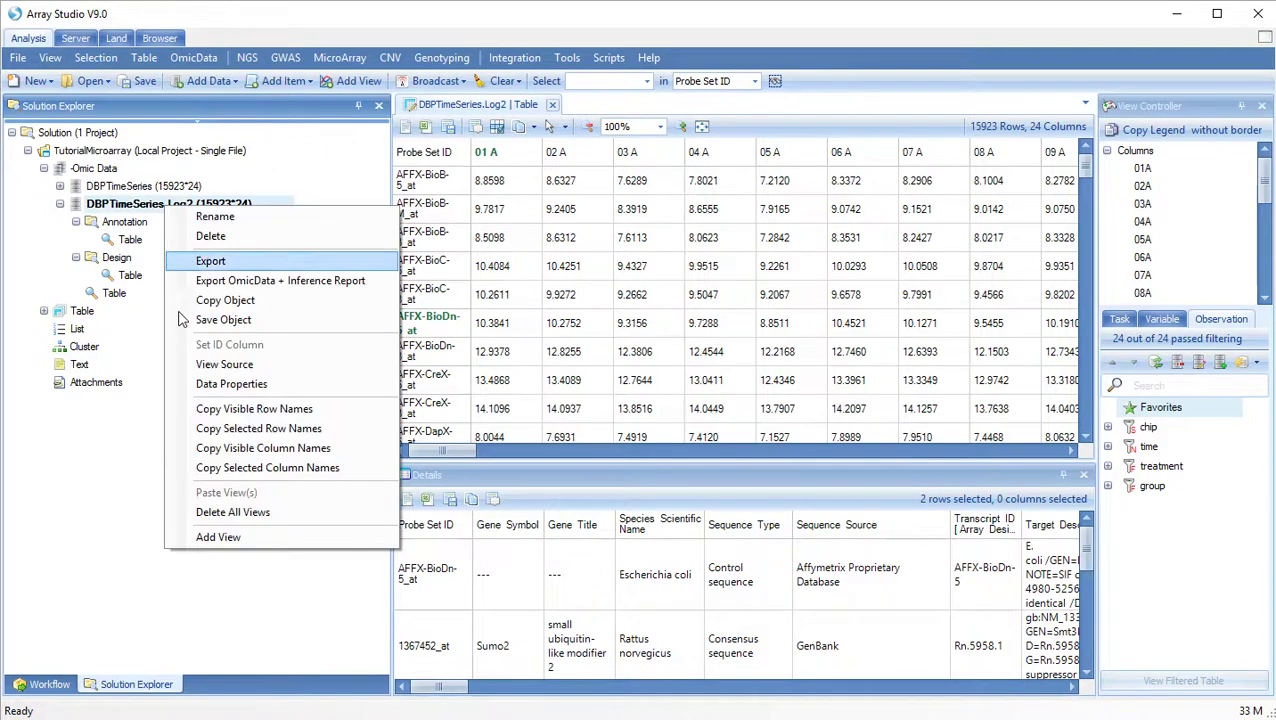
left_click(207, 540)
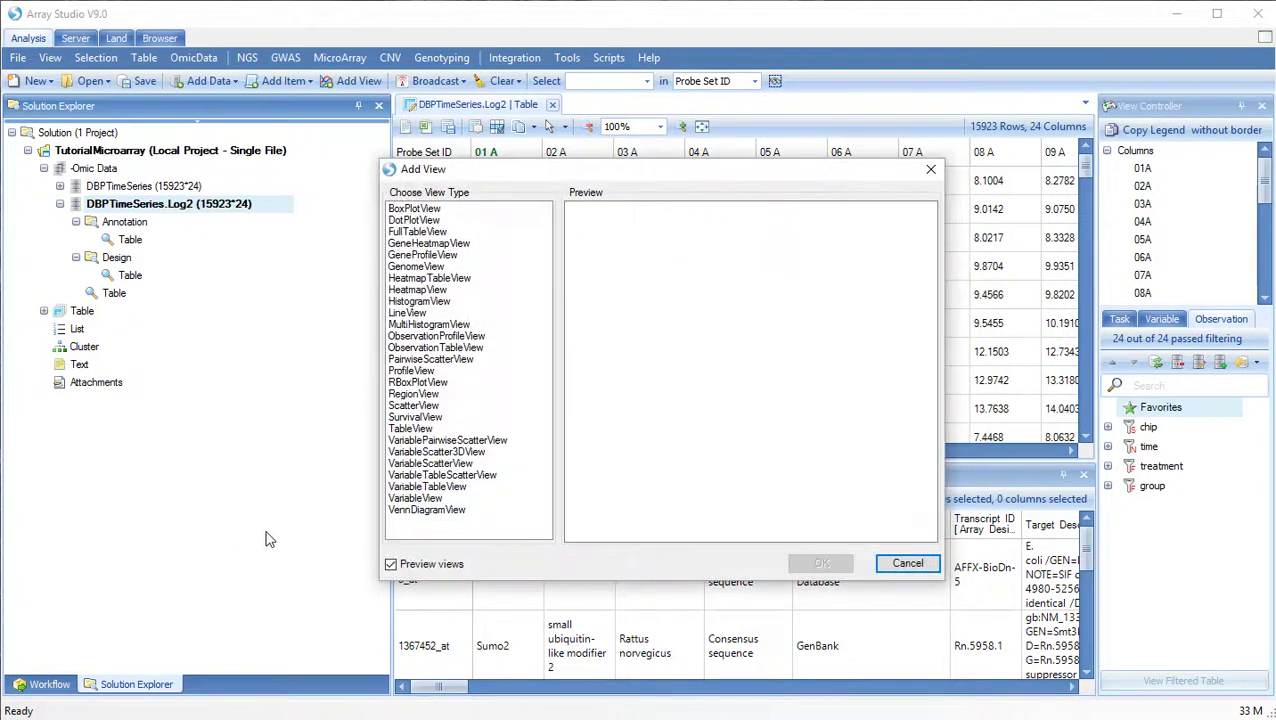
left_click(419, 499)
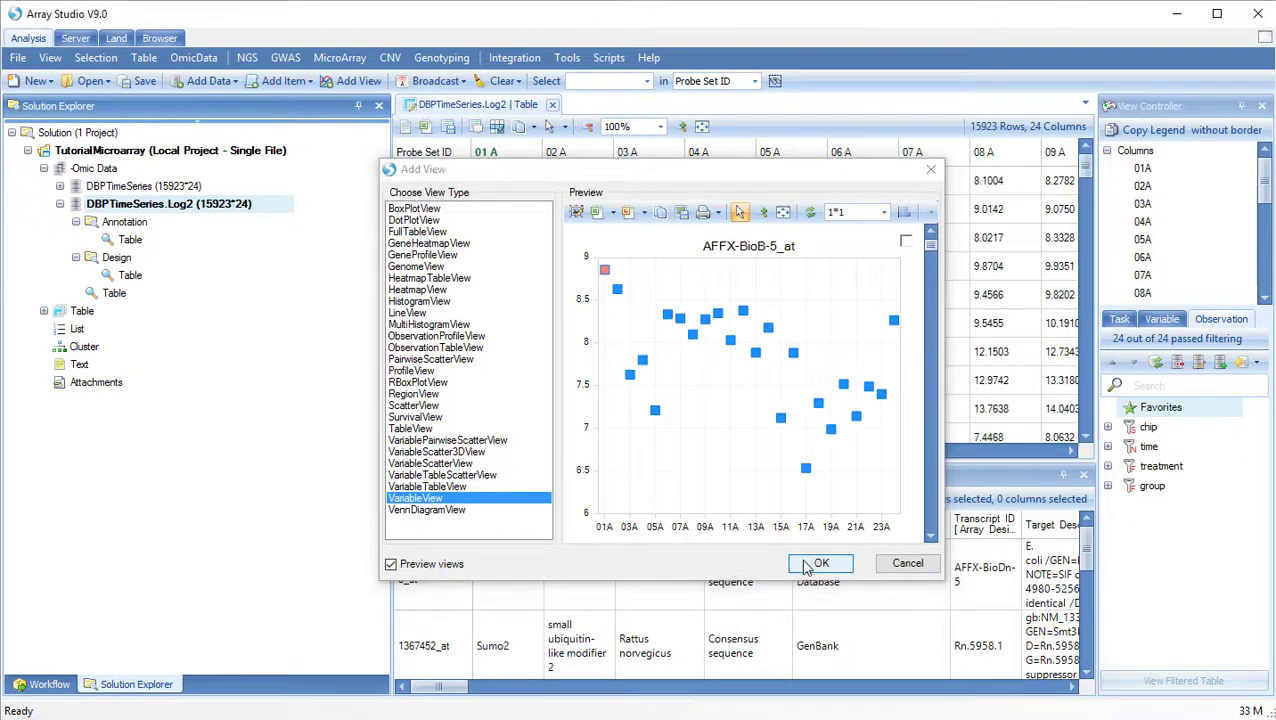
left_click(818, 564)
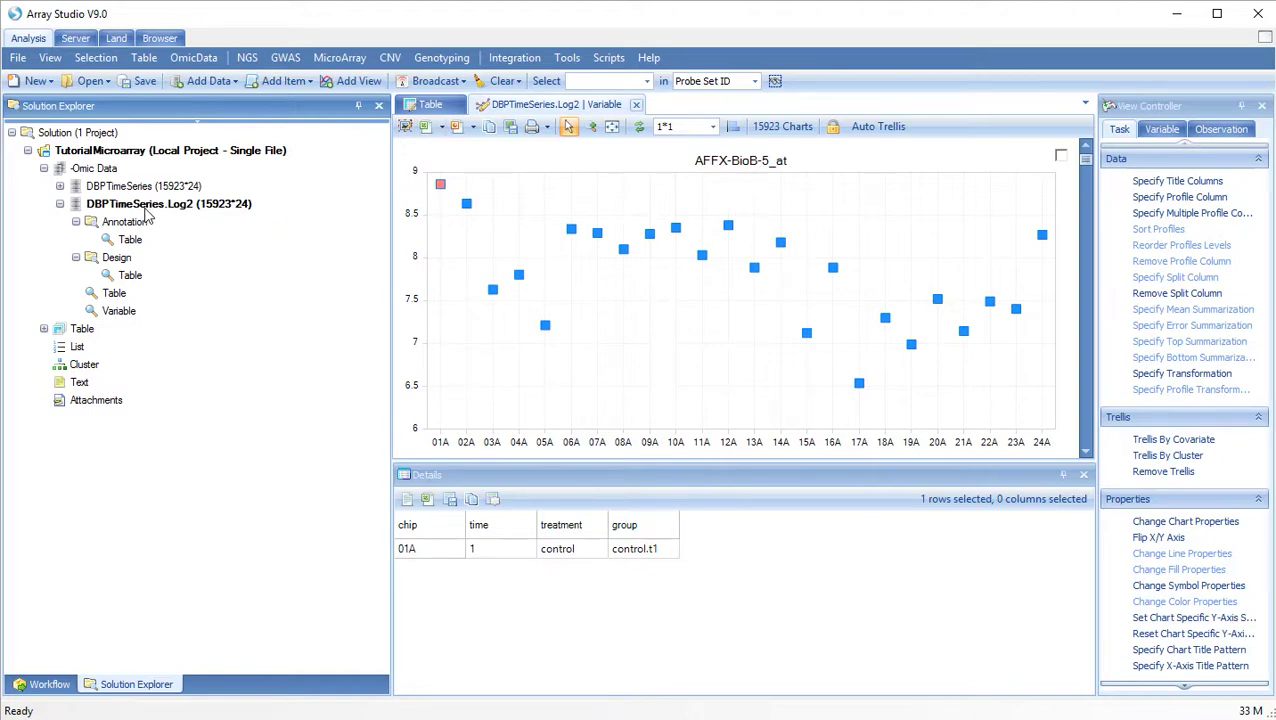
Browse the per-probe-set charts in the Variable view of DBPTimeSeries.Log2, from the first charts to near the end.
left_click(120, 313)
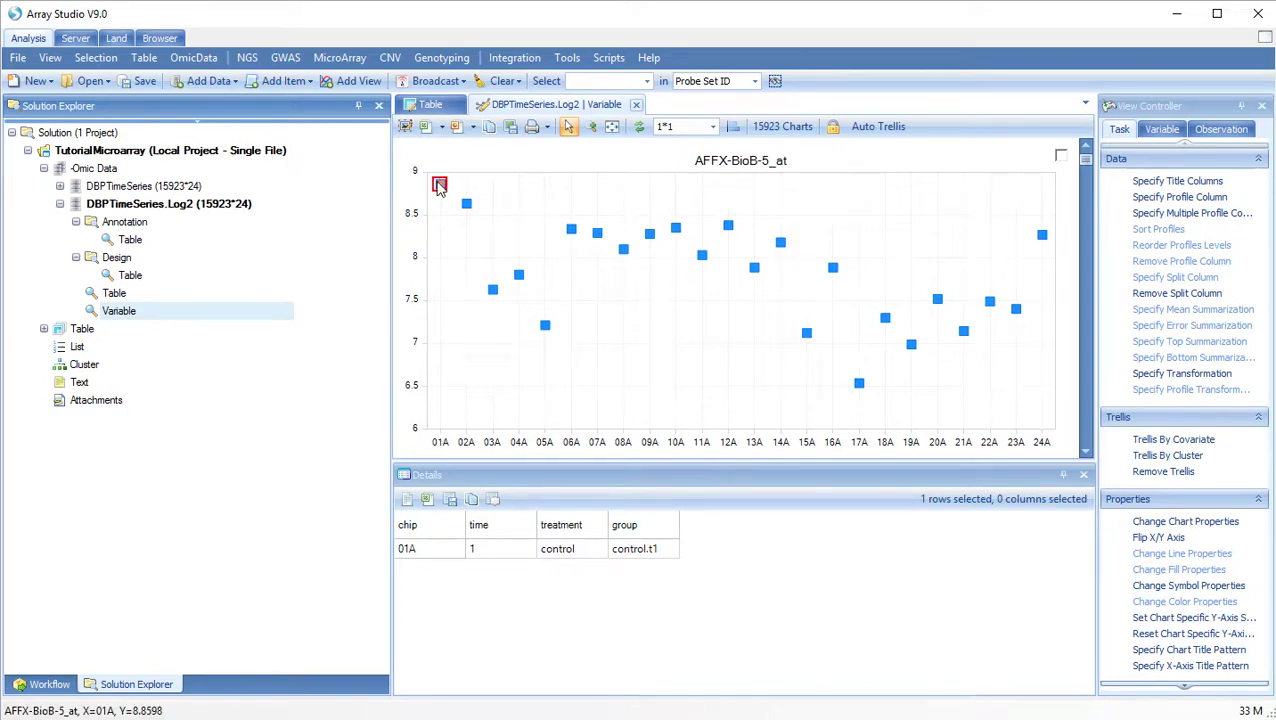
left_click(1087, 451)
left_click(1087, 451)
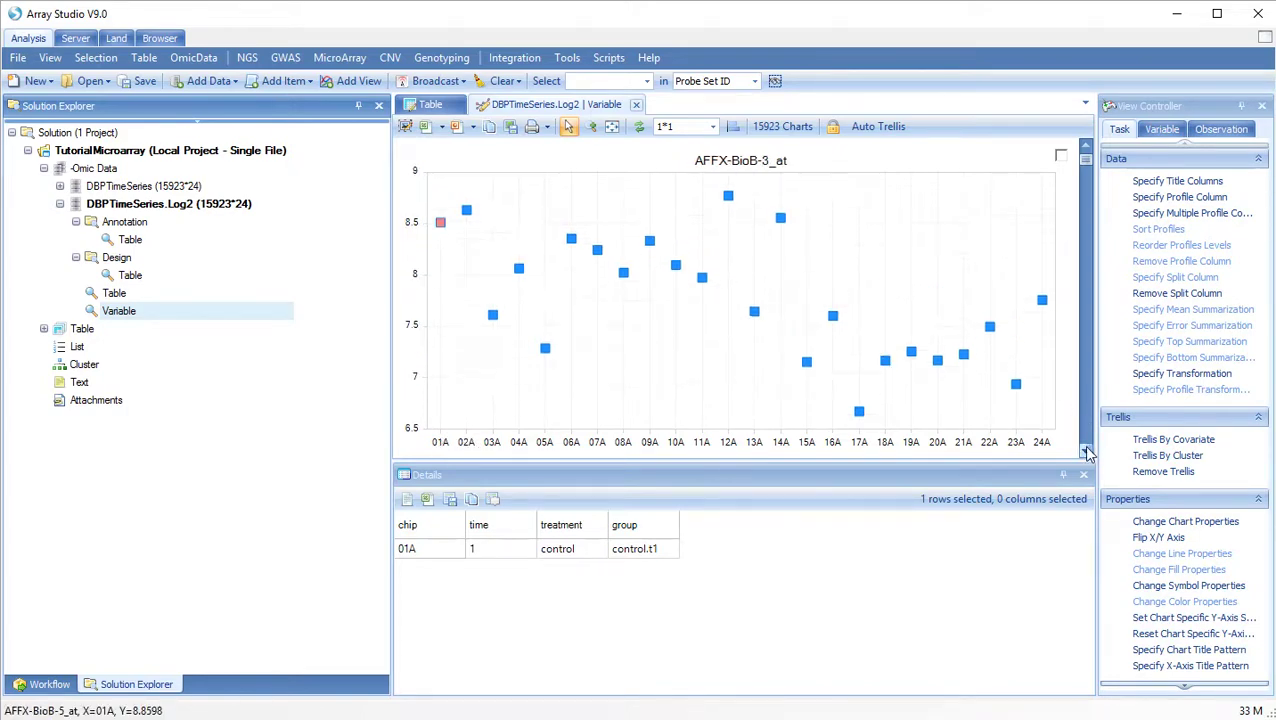
left_click(1087, 451)
left_click(1087, 451)
left_click(1087, 451)
left_click(1087, 451)
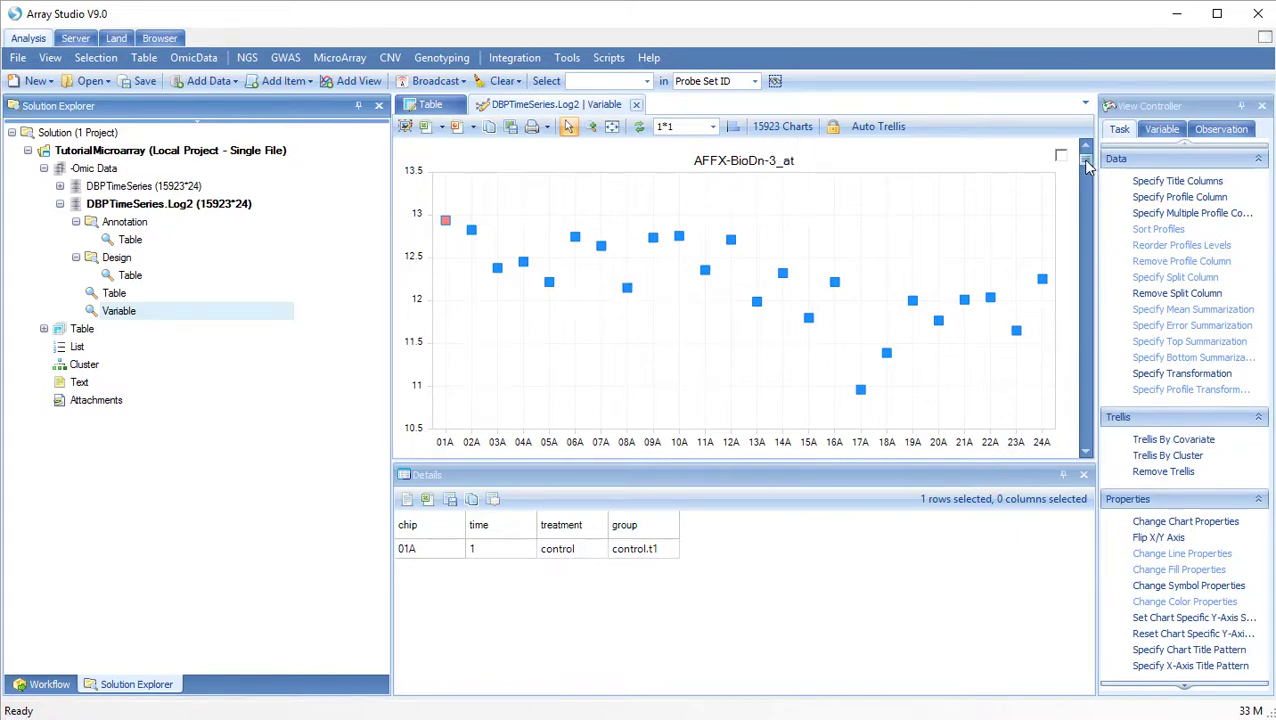
left_click_drag(1086, 164, 1094, 447)
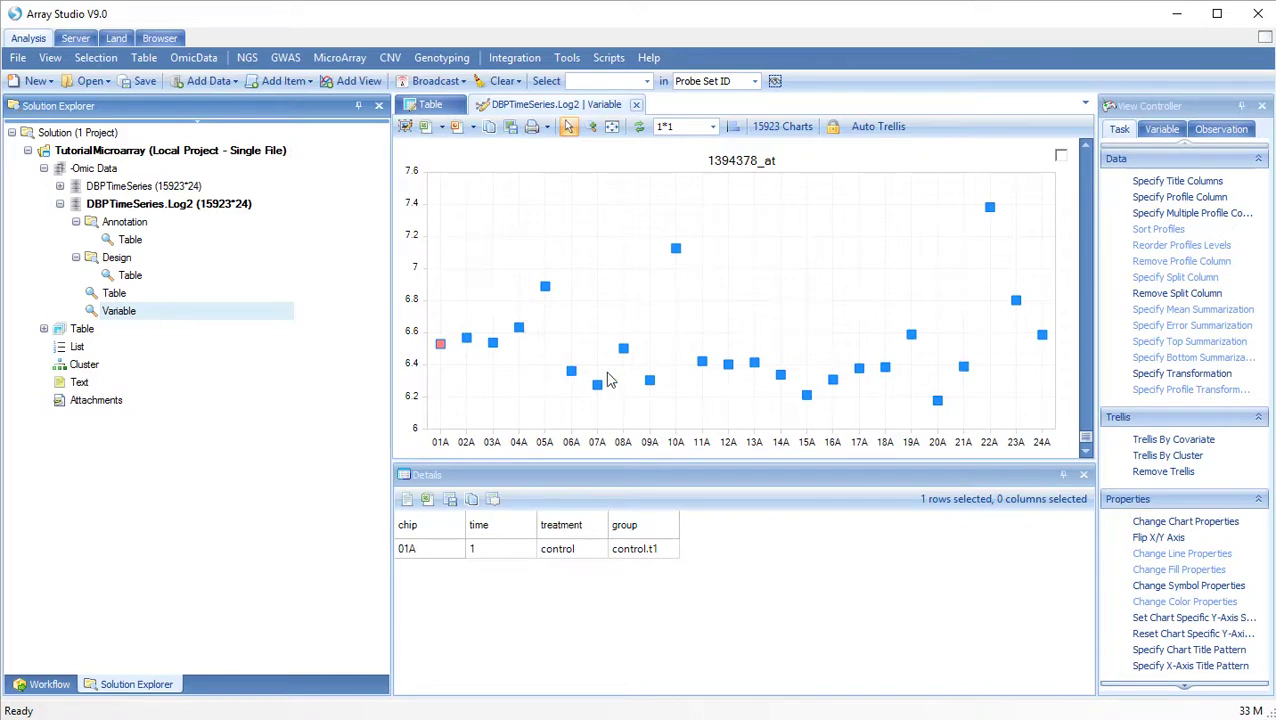
Inspect the details of the 05A point, then of points 03A to 07A together, and highlight 03A in the chart.
left_click(544, 287)
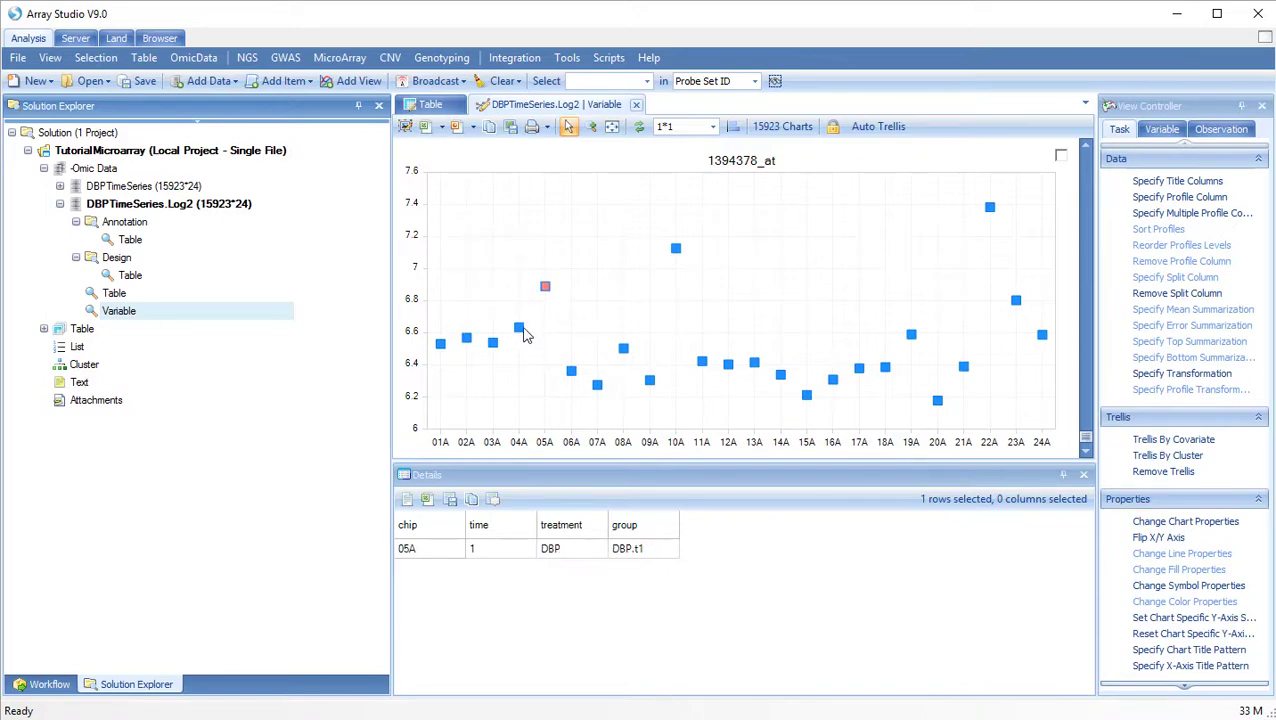
left_click_drag(472, 250, 621, 410)
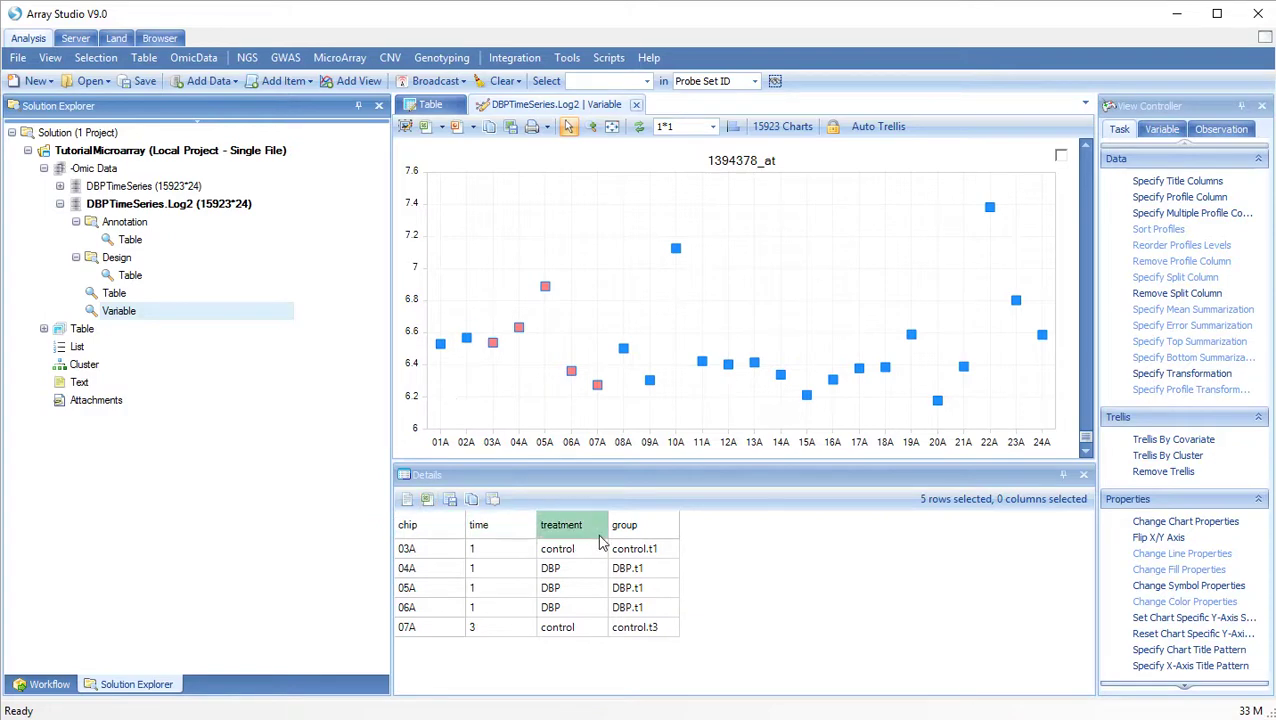
left_click(405, 153)
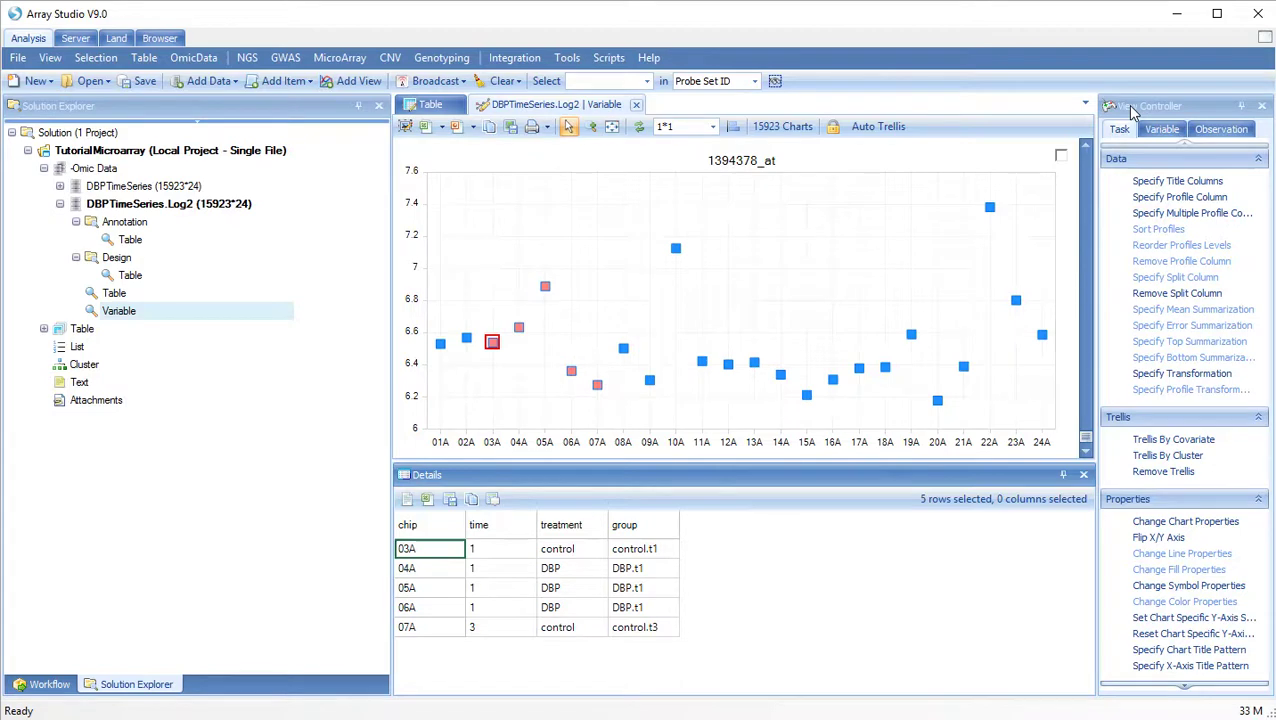
Set the Variable view's profile column to time.
left_click(1152, 203)
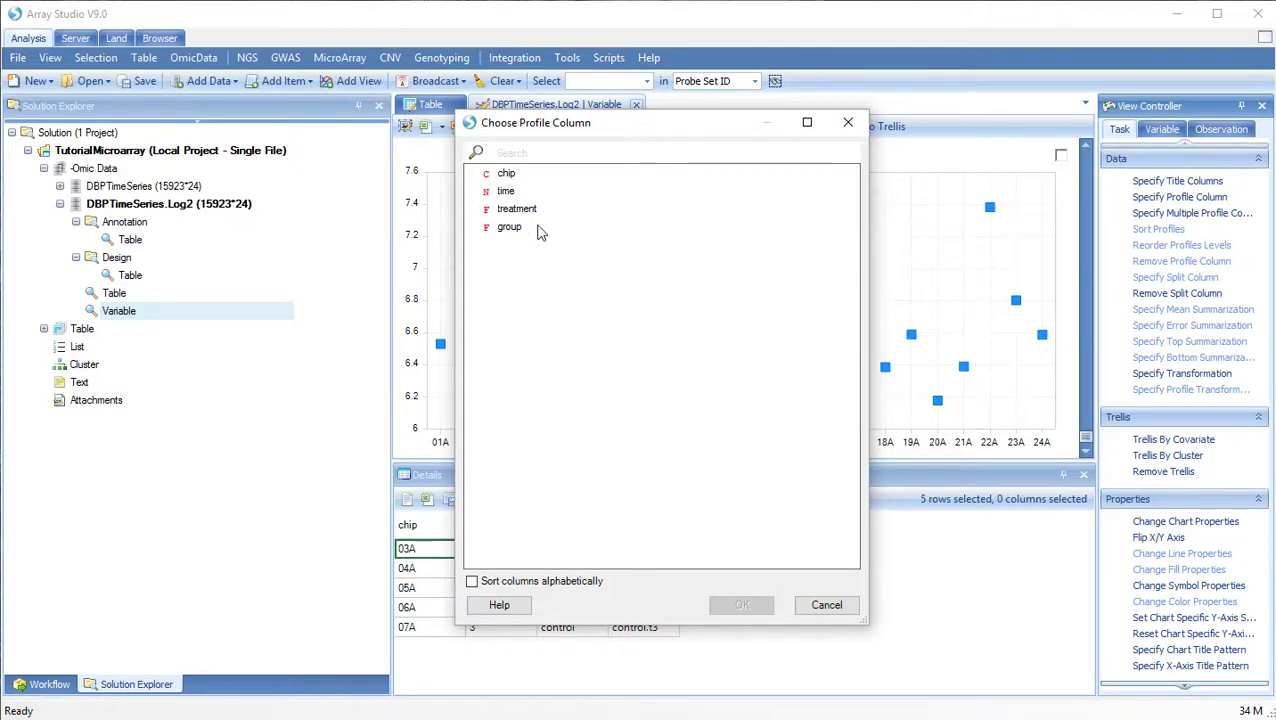
left_click(506, 193)
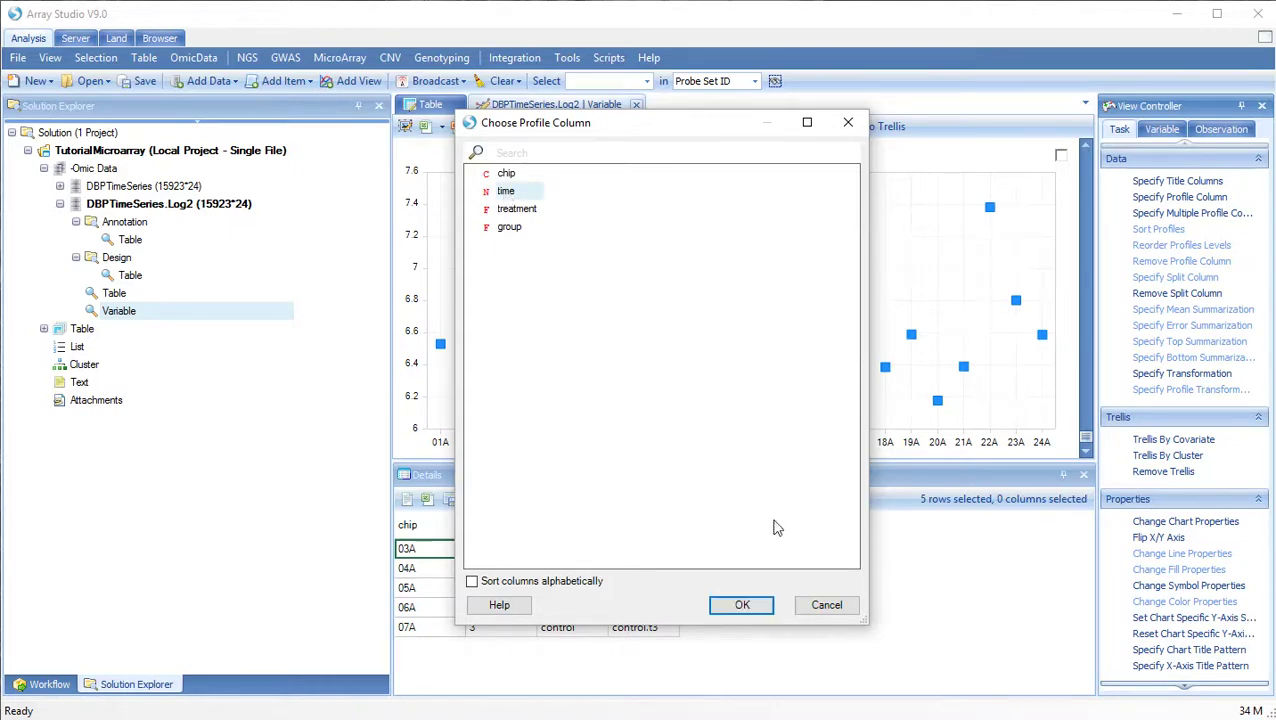
left_click(741, 604)
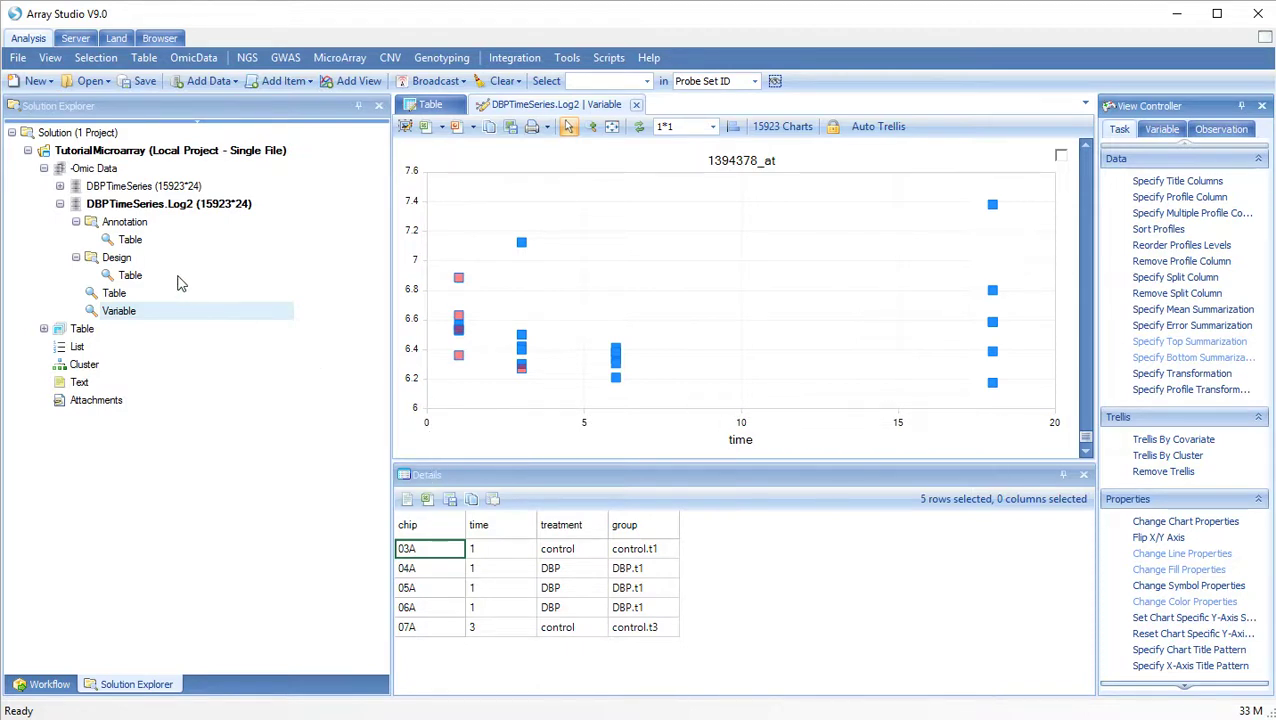
Change the column type of time in the Log2 Design table to Factor and return to the Variable view.
left_click(135, 280)
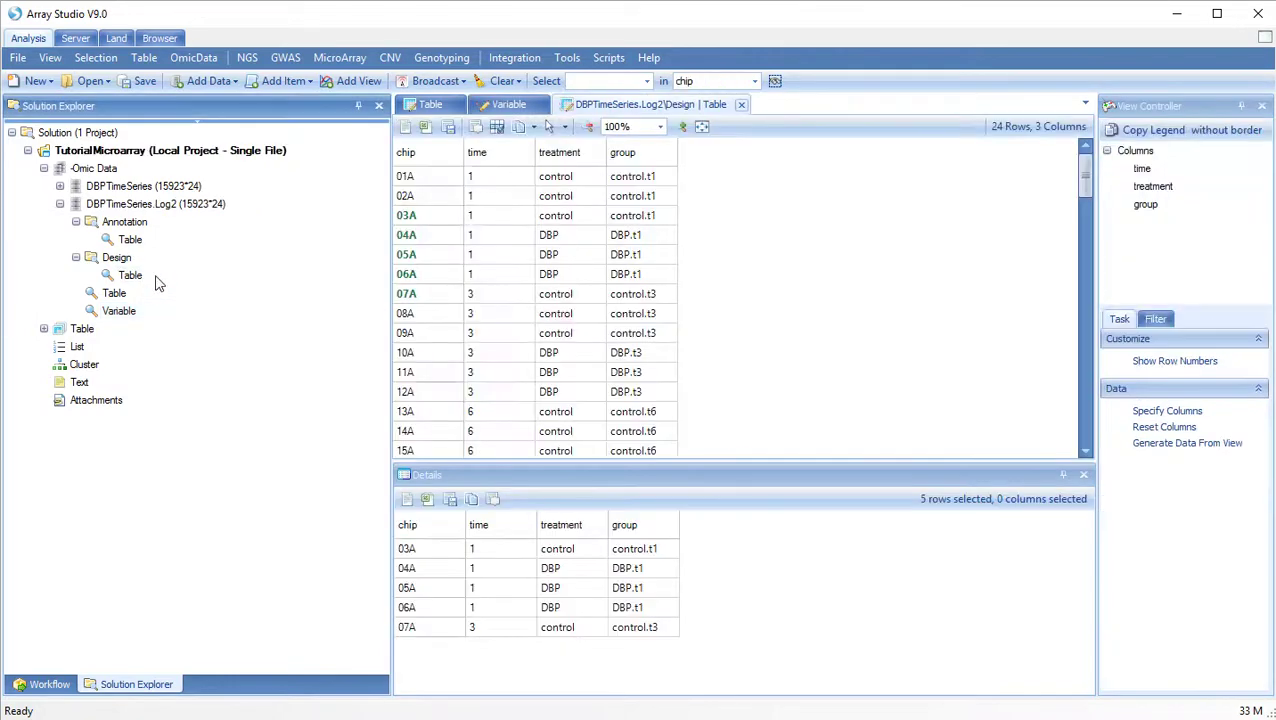
right_click(488, 157)
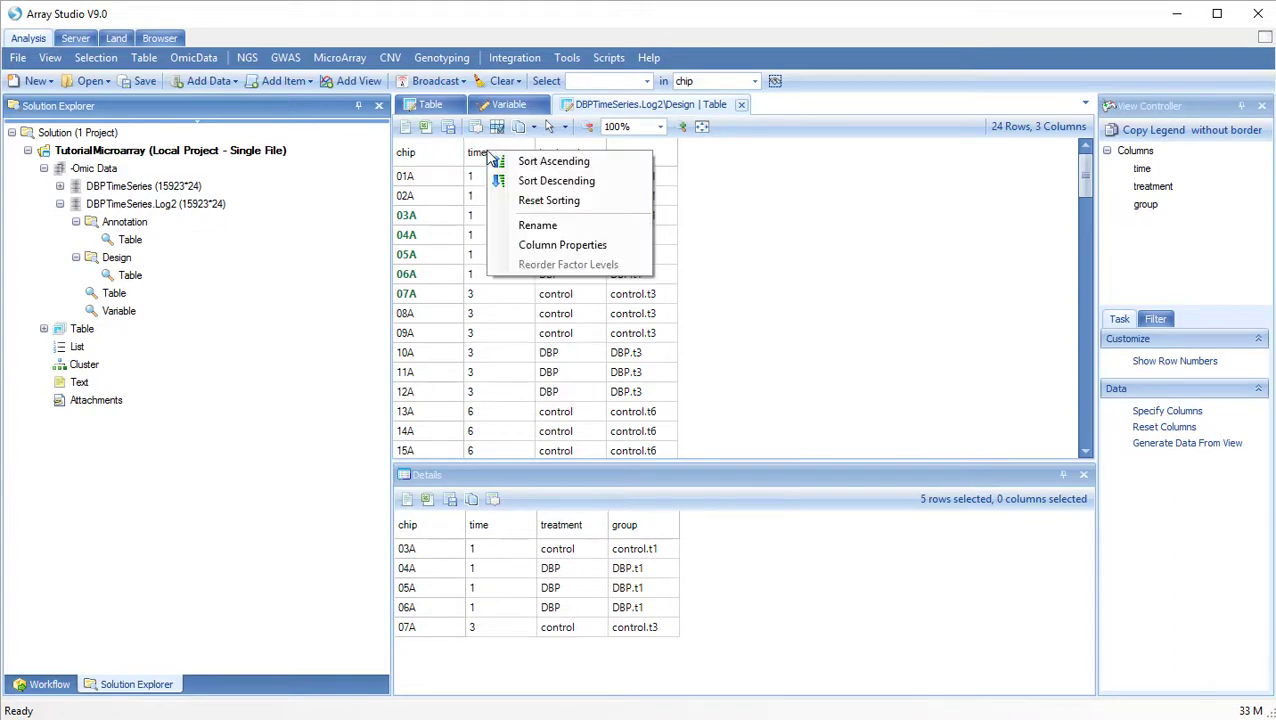
left_click(560, 245)
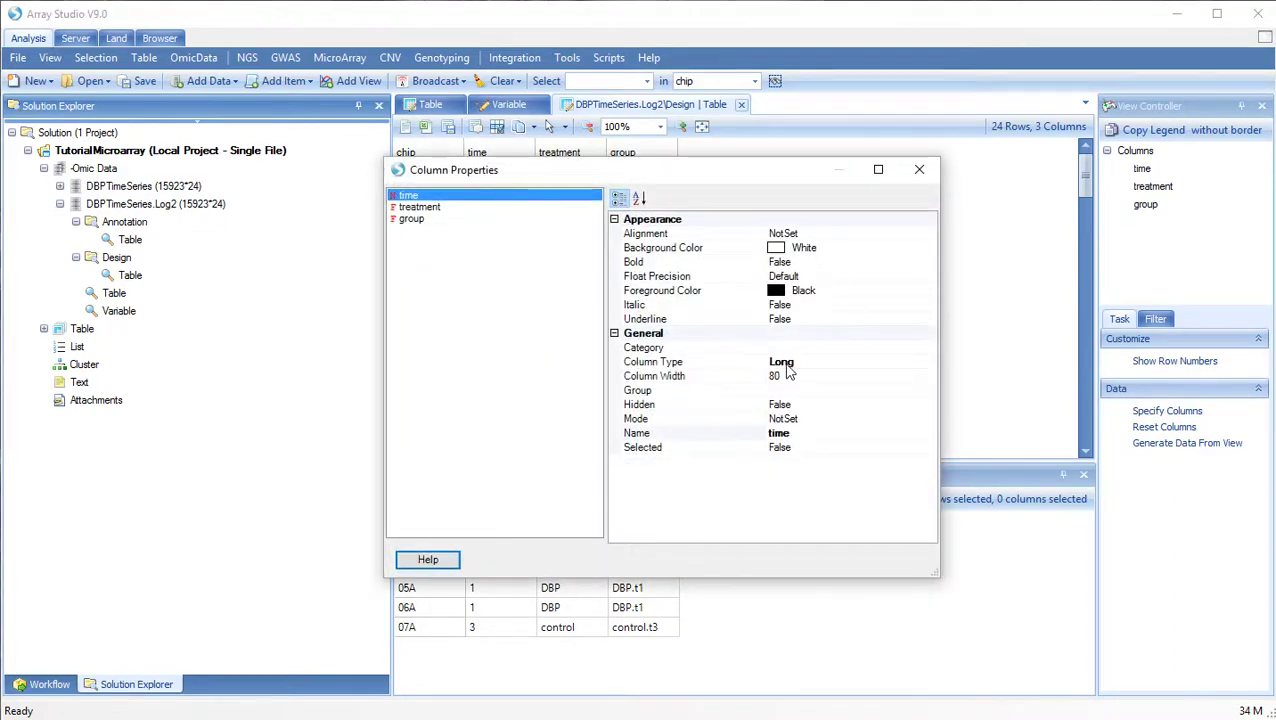
left_click(863, 365)
left_click(928, 362)
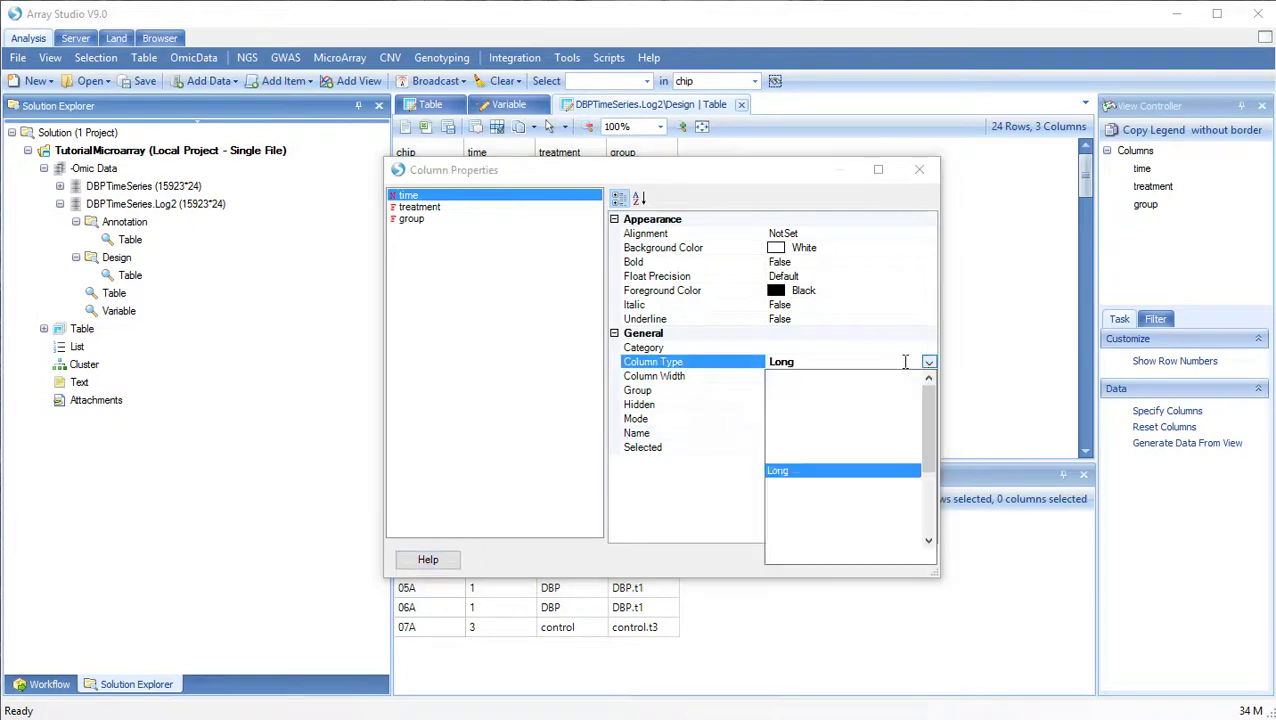
left_click(792, 406)
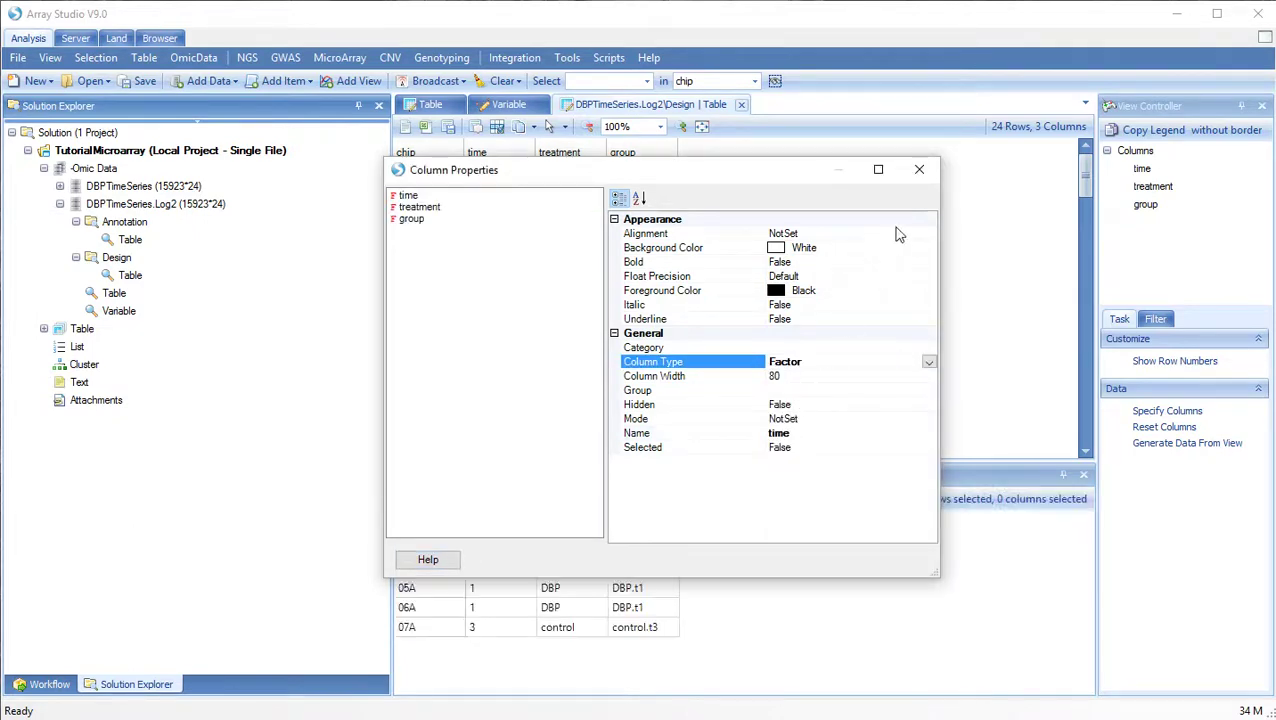
left_click(919, 169)
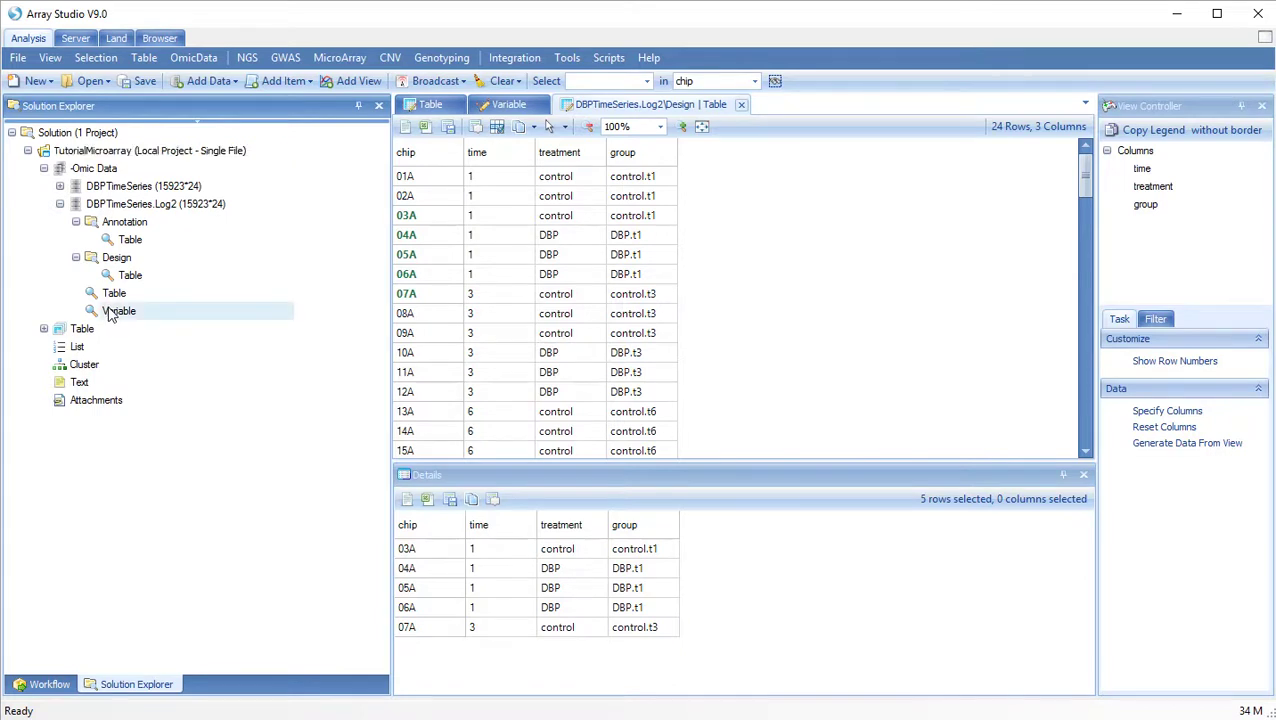
double_click(117, 311)
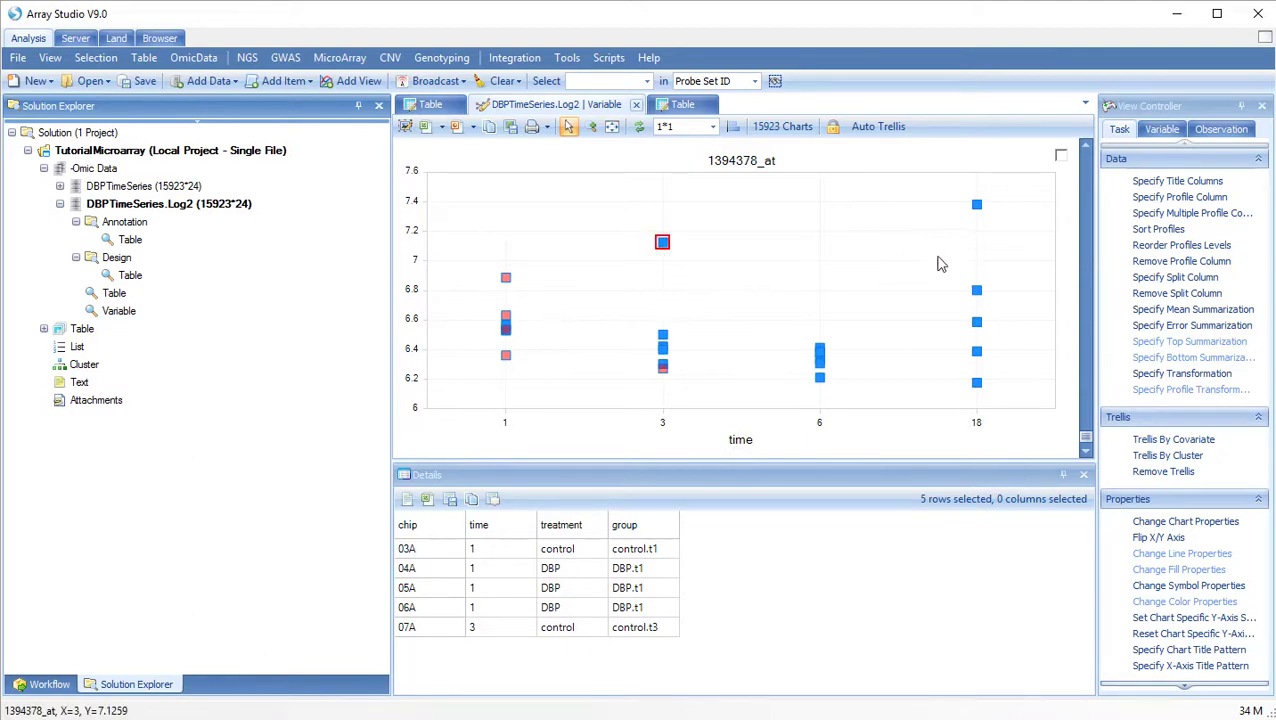
Split the Variable view by the treatment column and clear the selection of points.
left_click(1148, 280)
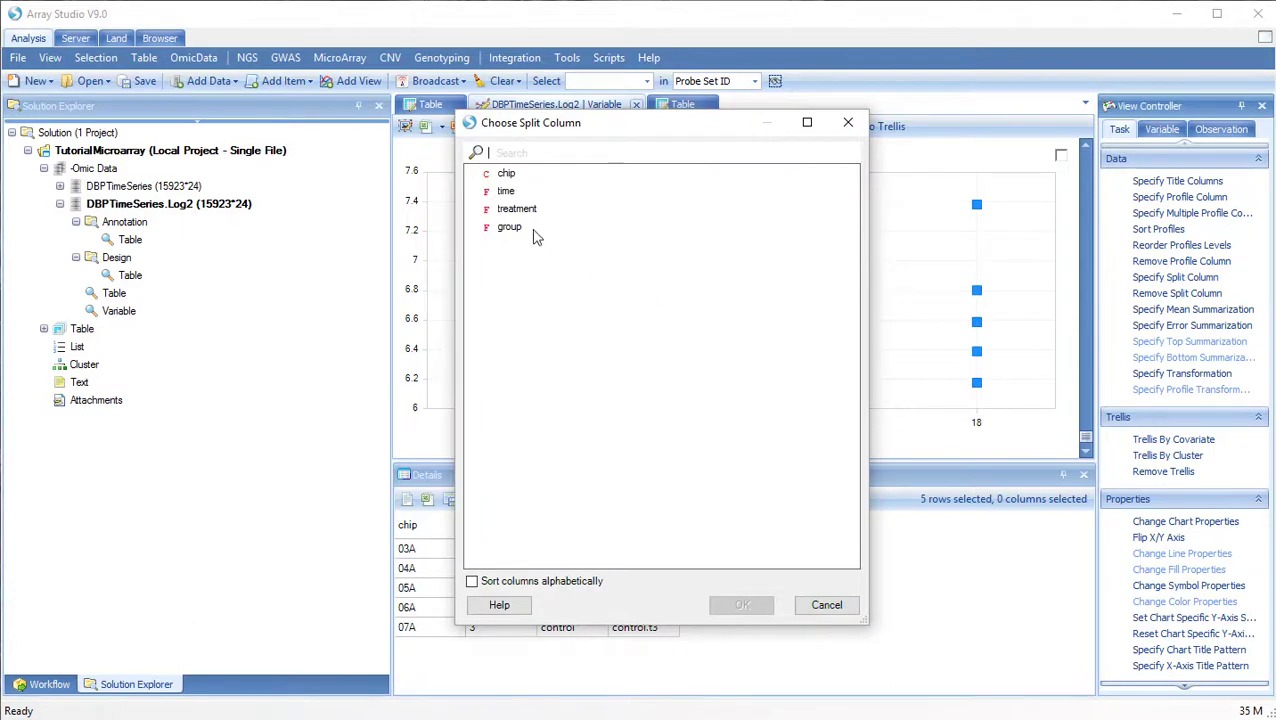
left_click(506, 210)
left_click(737, 606)
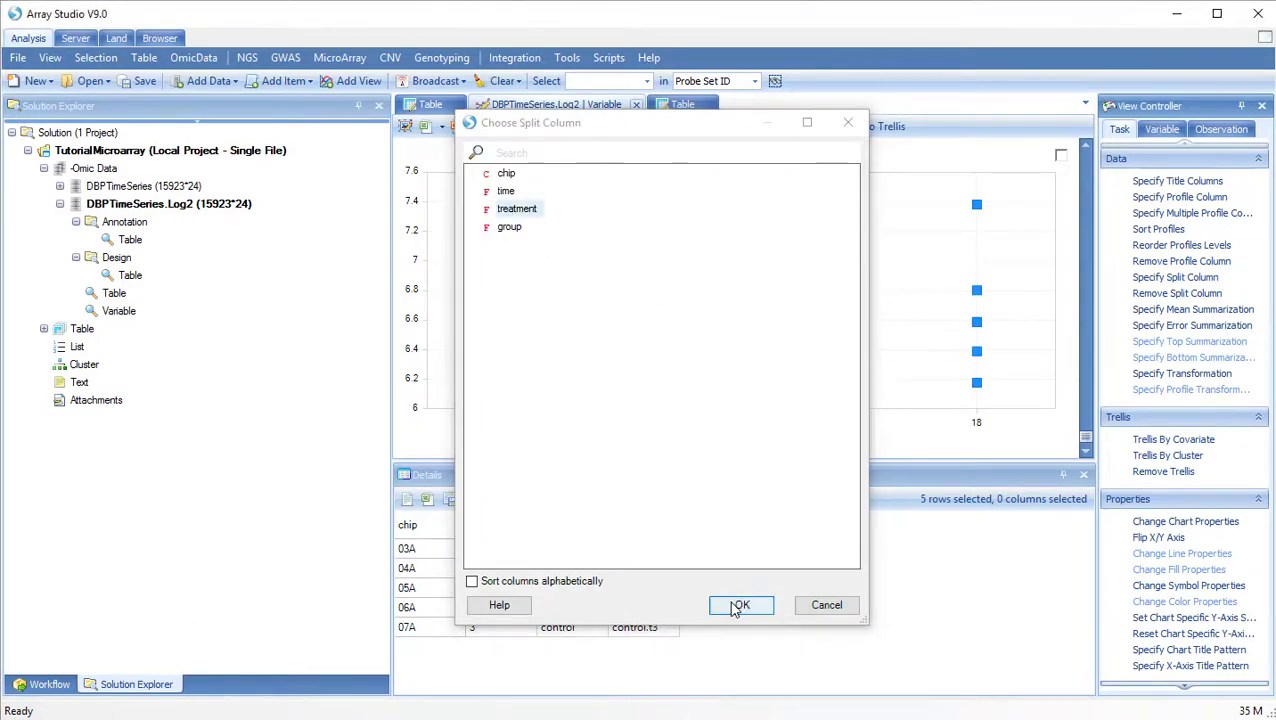
left_click_drag(572, 288, 615, 310)
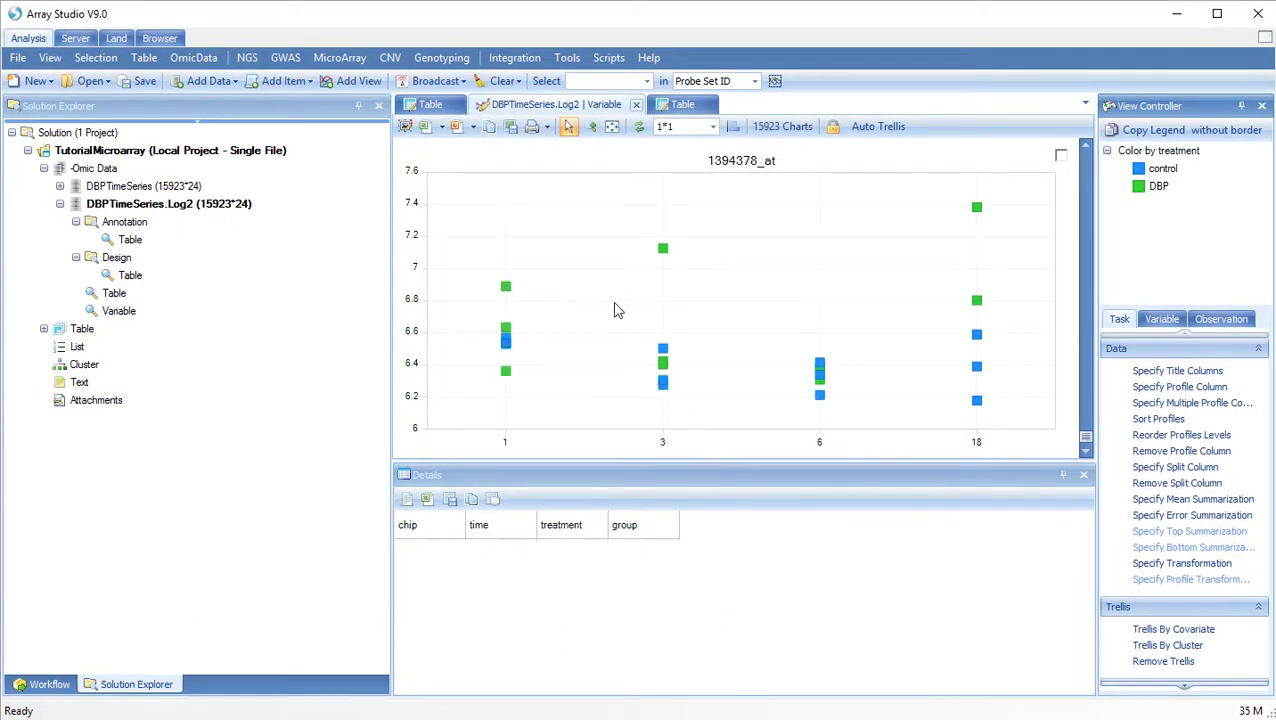
Add treatment after time as a second profile column of the Variable view.
left_click(1208, 406)
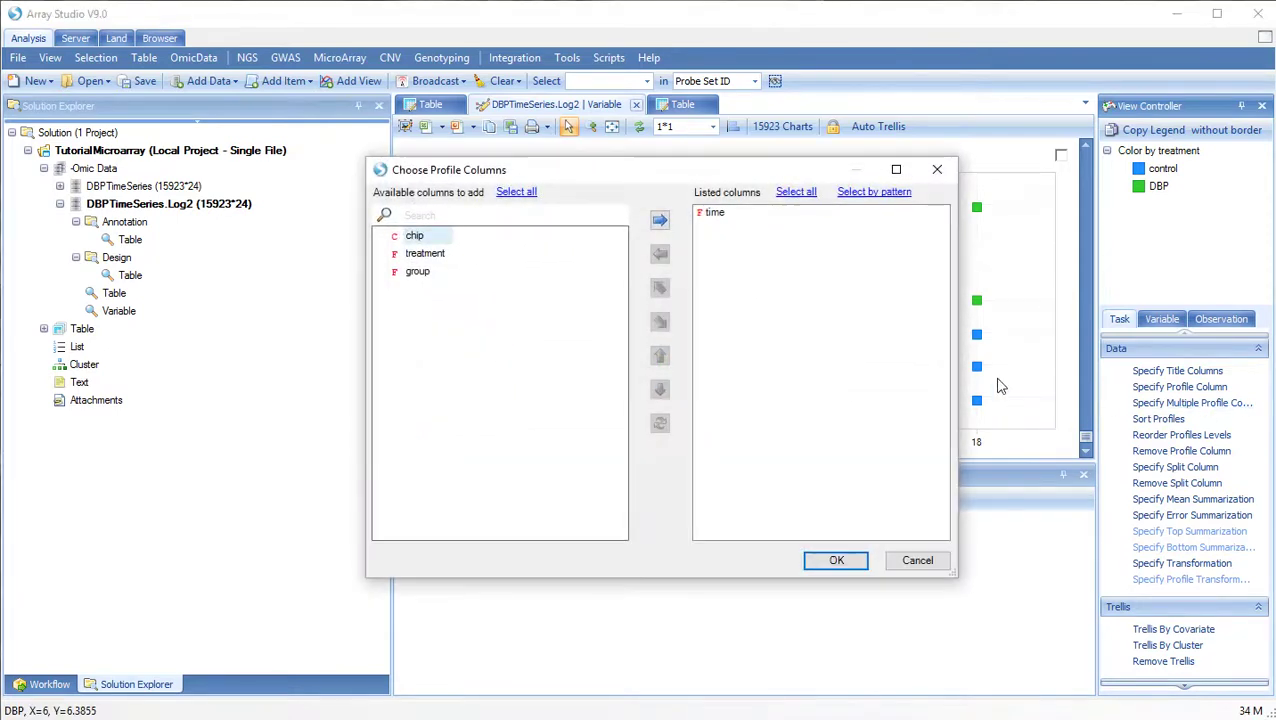
left_click(440, 255)
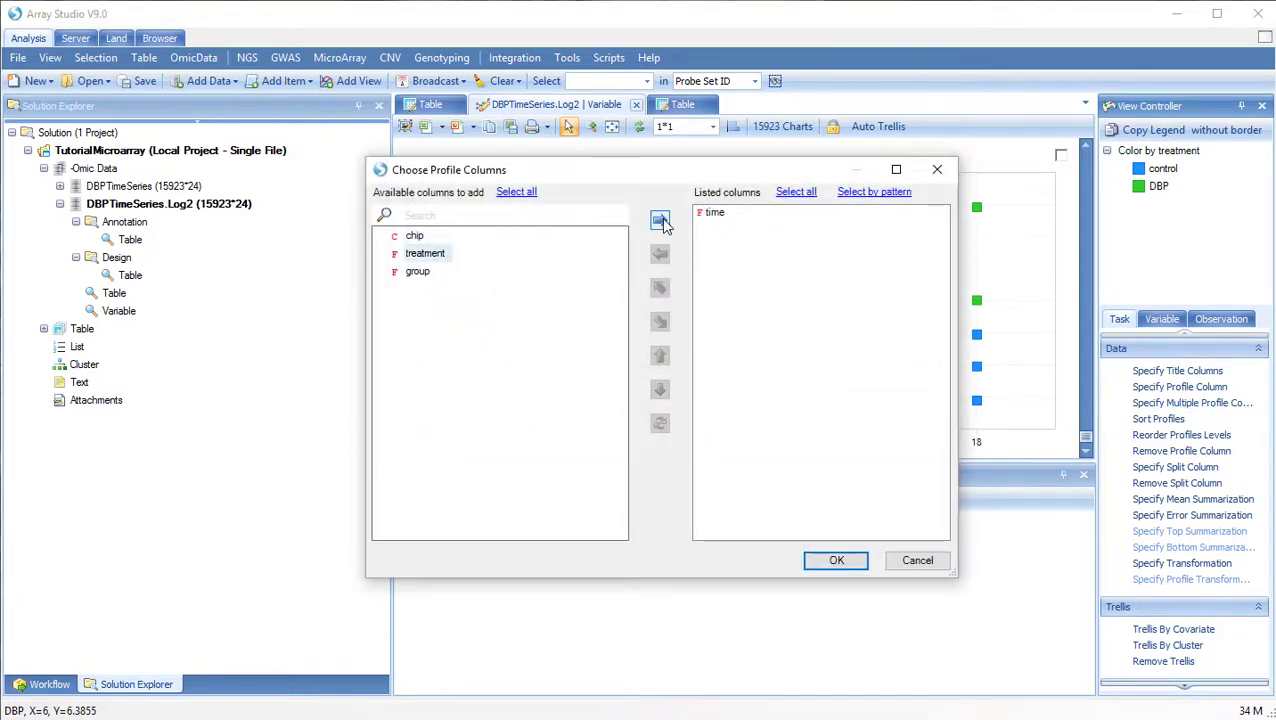
left_click(659, 220)
left_click(843, 561)
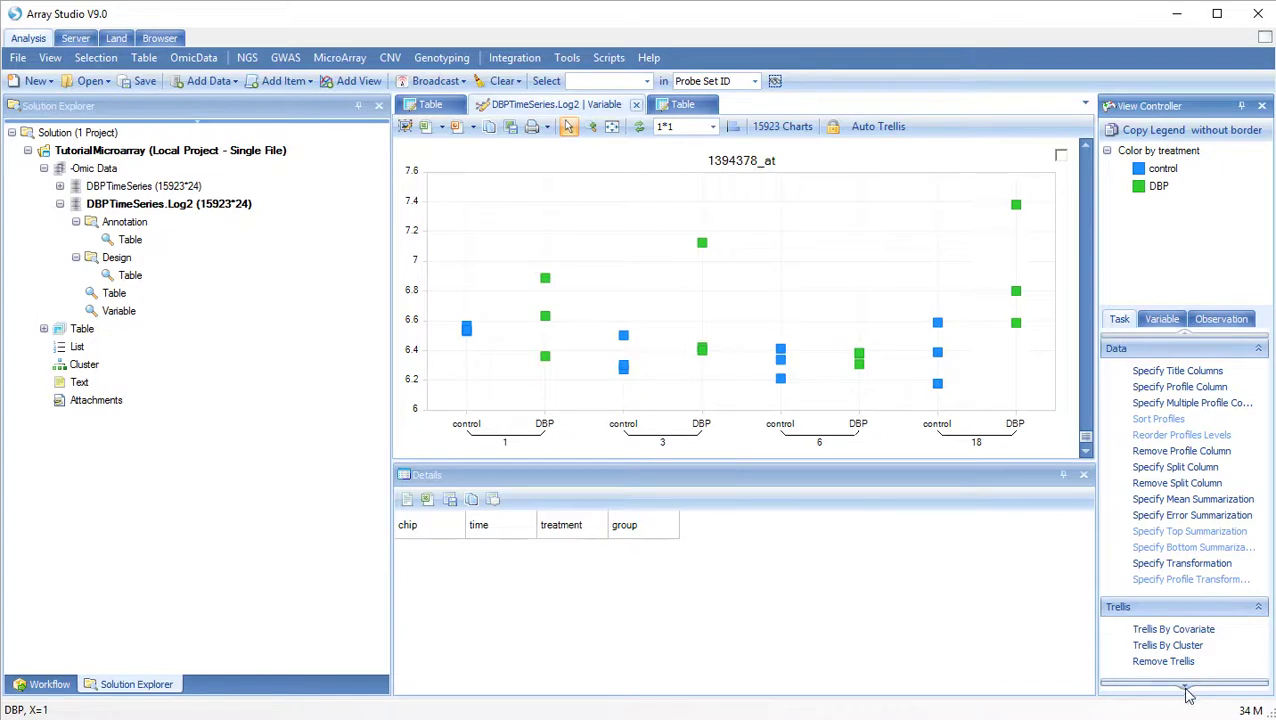
Change the symbol color of the control treatment to DarkTurquoise in the chart's symbol properties.
scroll(1189, 695, "down", 3)
scroll(1188, 692, "down", 3)
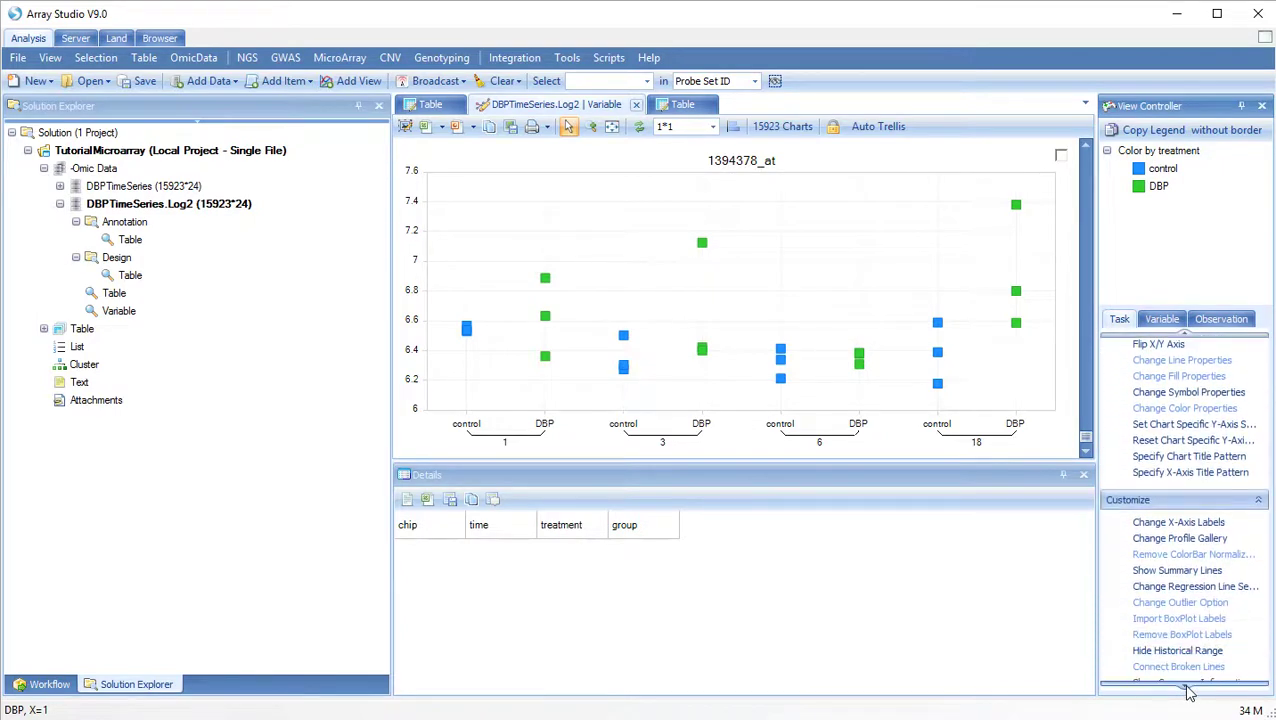
left_click(1188, 374)
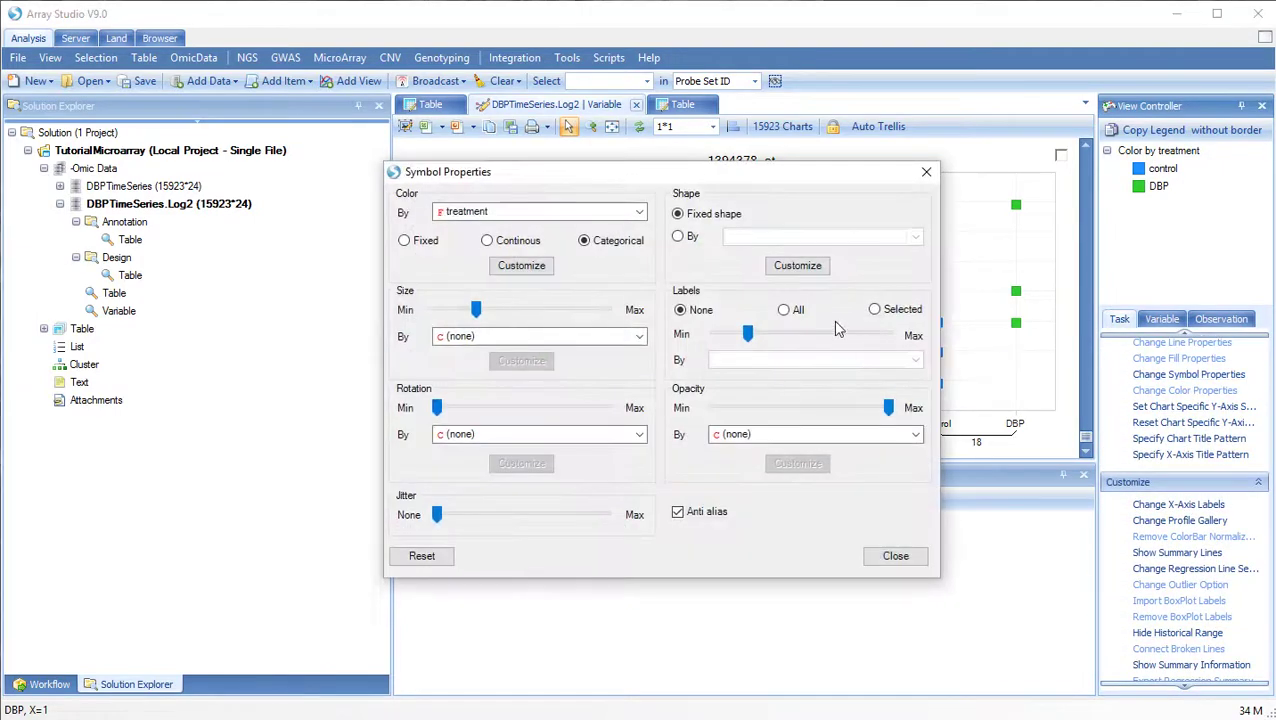
left_click_drag(626, 186, 292, 293)
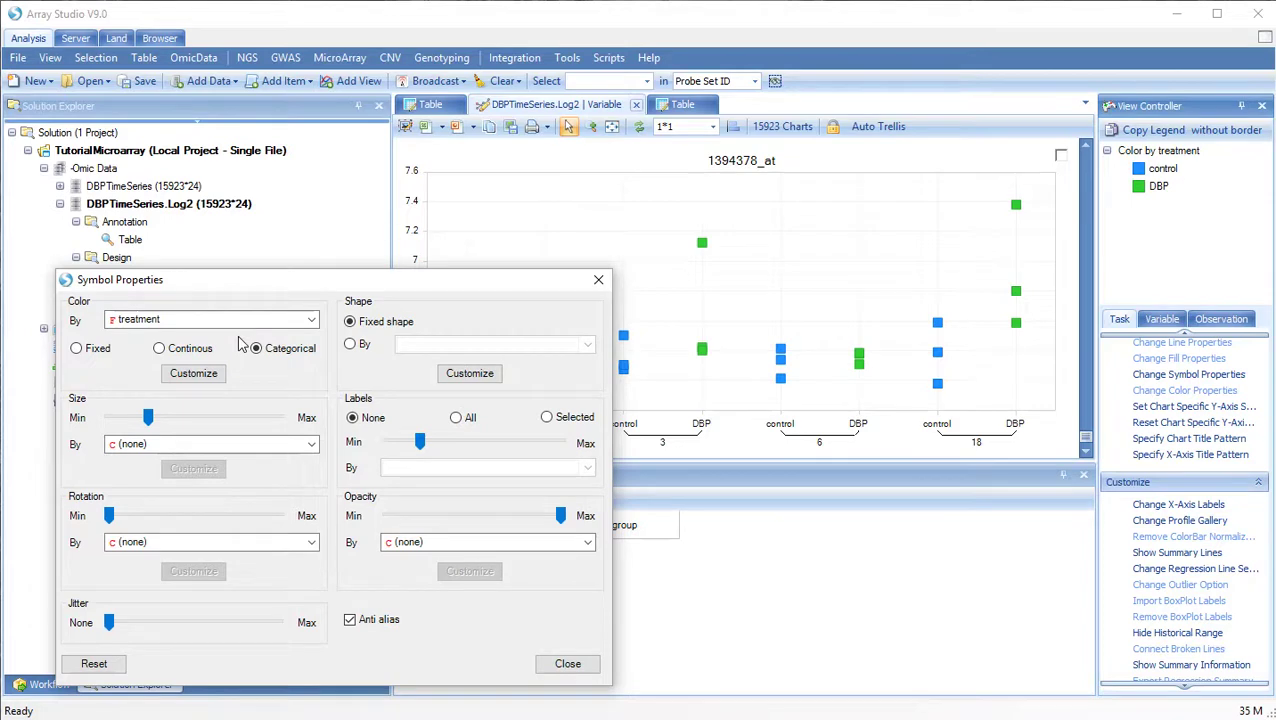
left_click(192, 374)
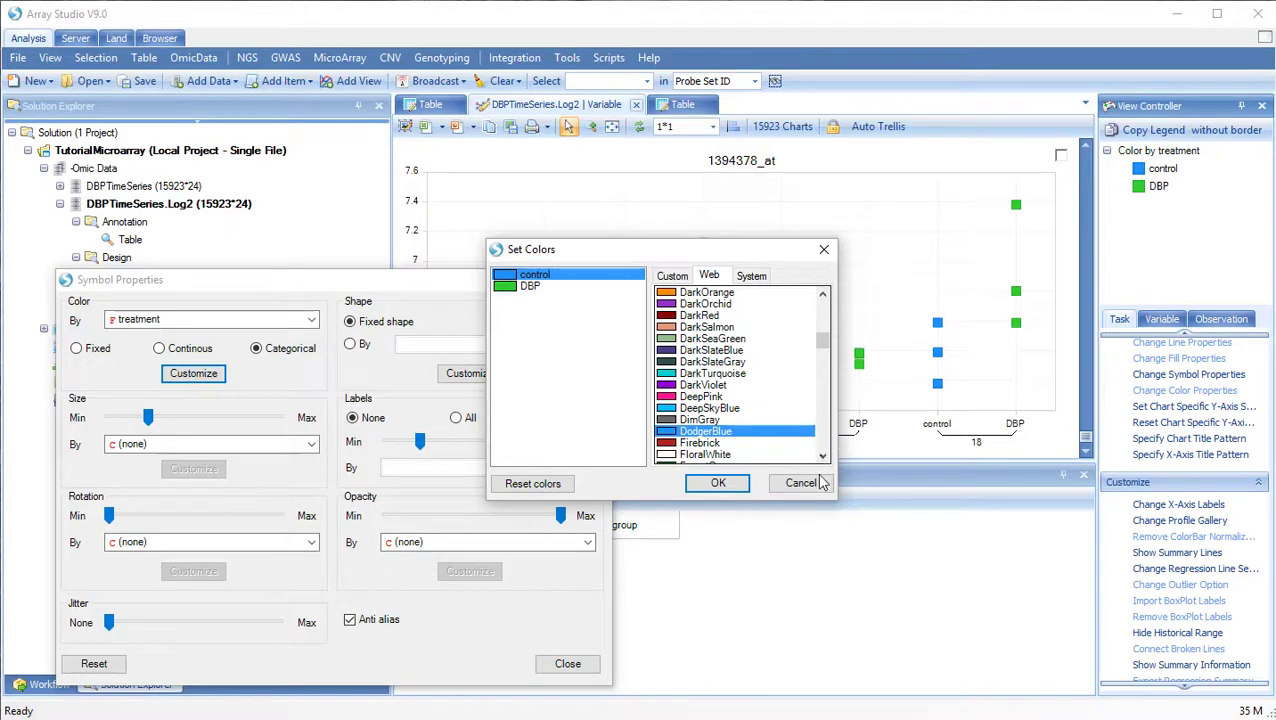
left_click(662, 373)
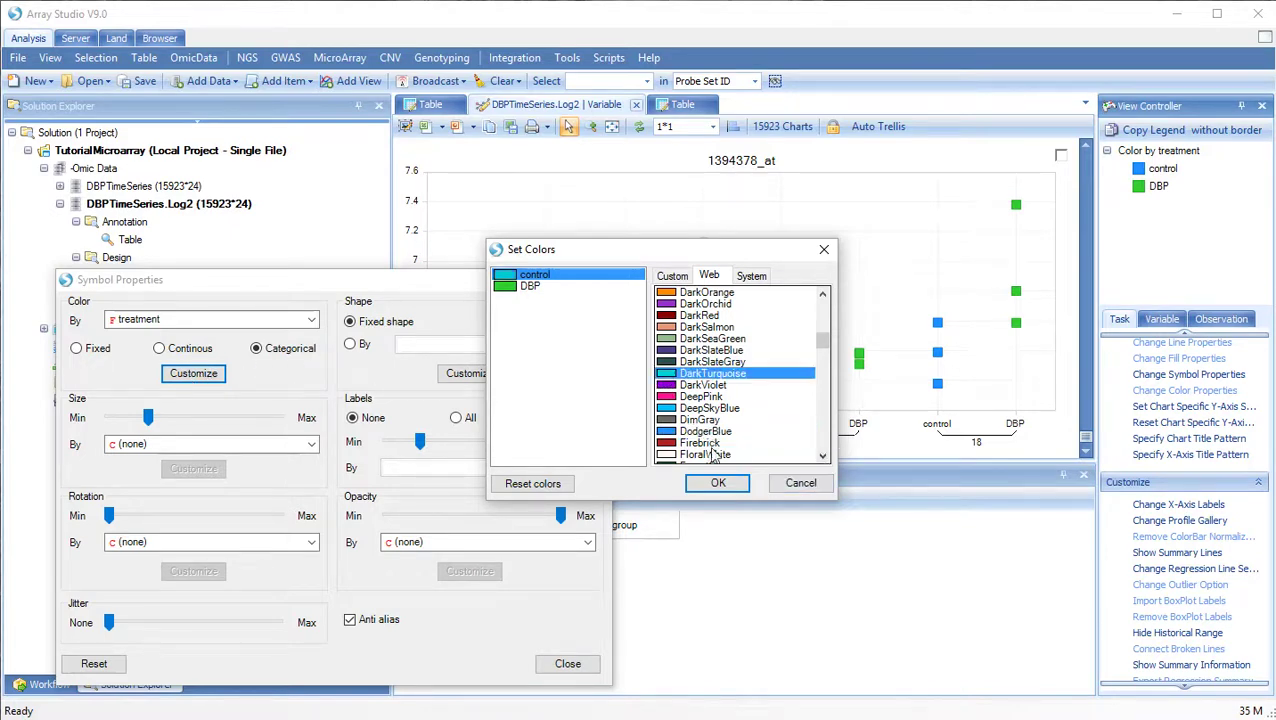
left_click(718, 483)
Color the chart symbols by group instead of treatment.
left_click(312, 322)
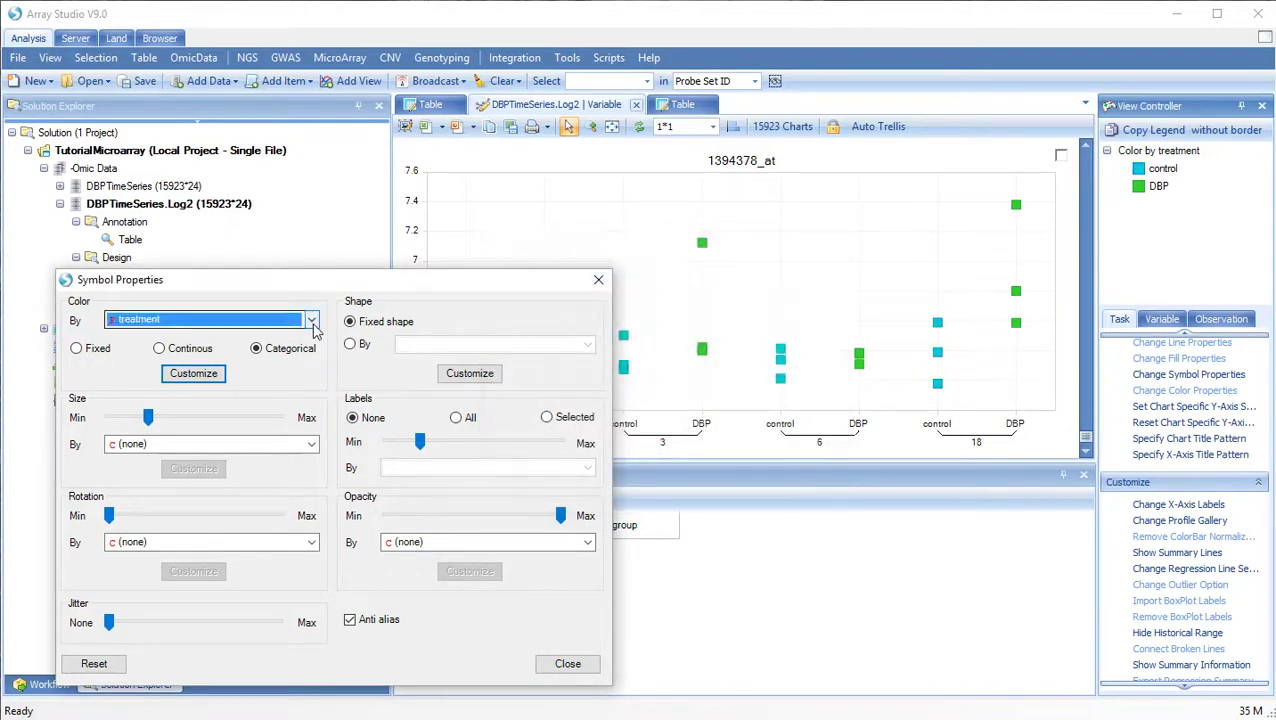
left_click(312, 320)
left_click(171, 418)
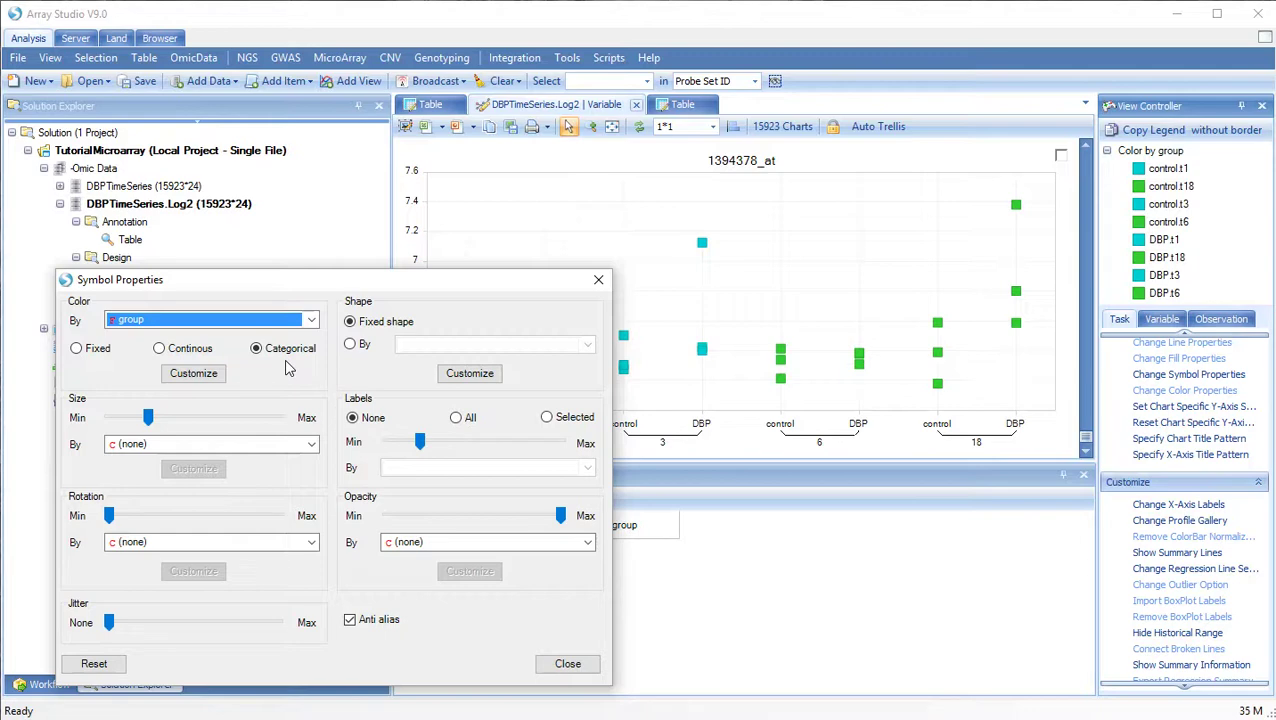
Slightly enlarge the chart symbols and set their fixed shape to SolidCircle.
left_click(147, 422)
mouse_move(147, 427)
left_mouse_down()
mouse_move(168, 420)
mouse_move(152, 420)
left_mouse_up()
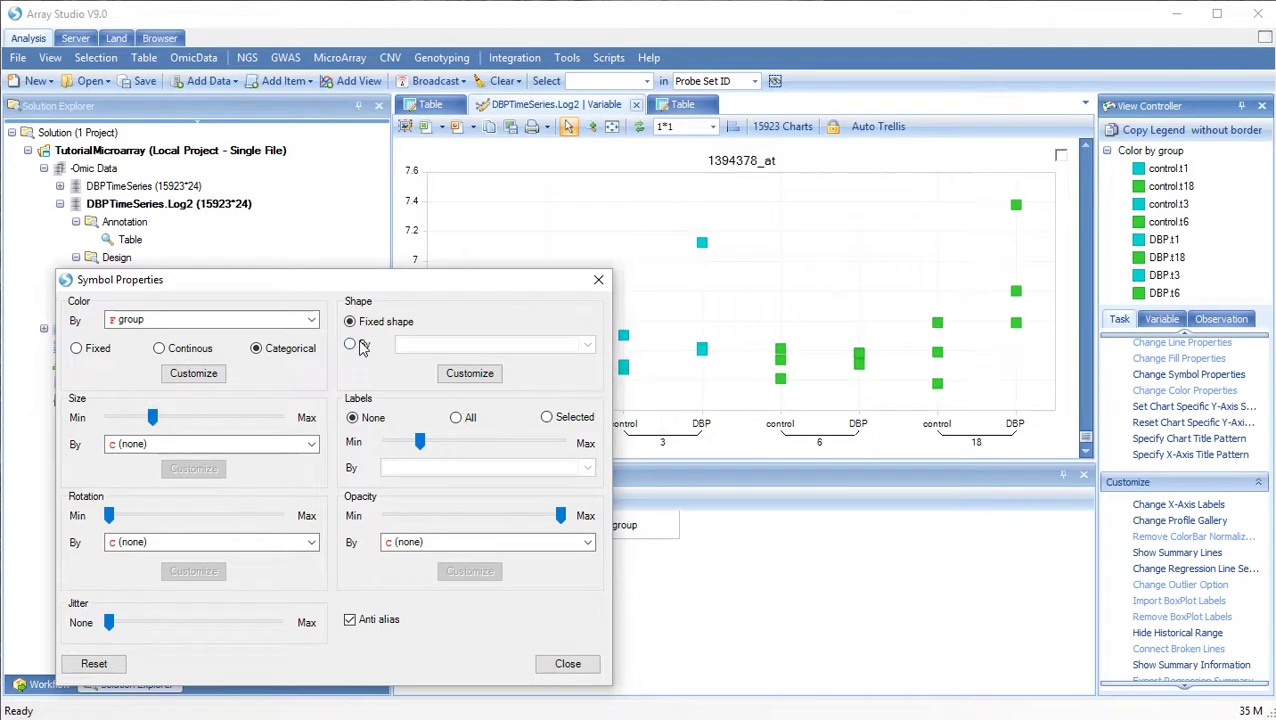
left_click(469, 373)
left_click(676, 306)
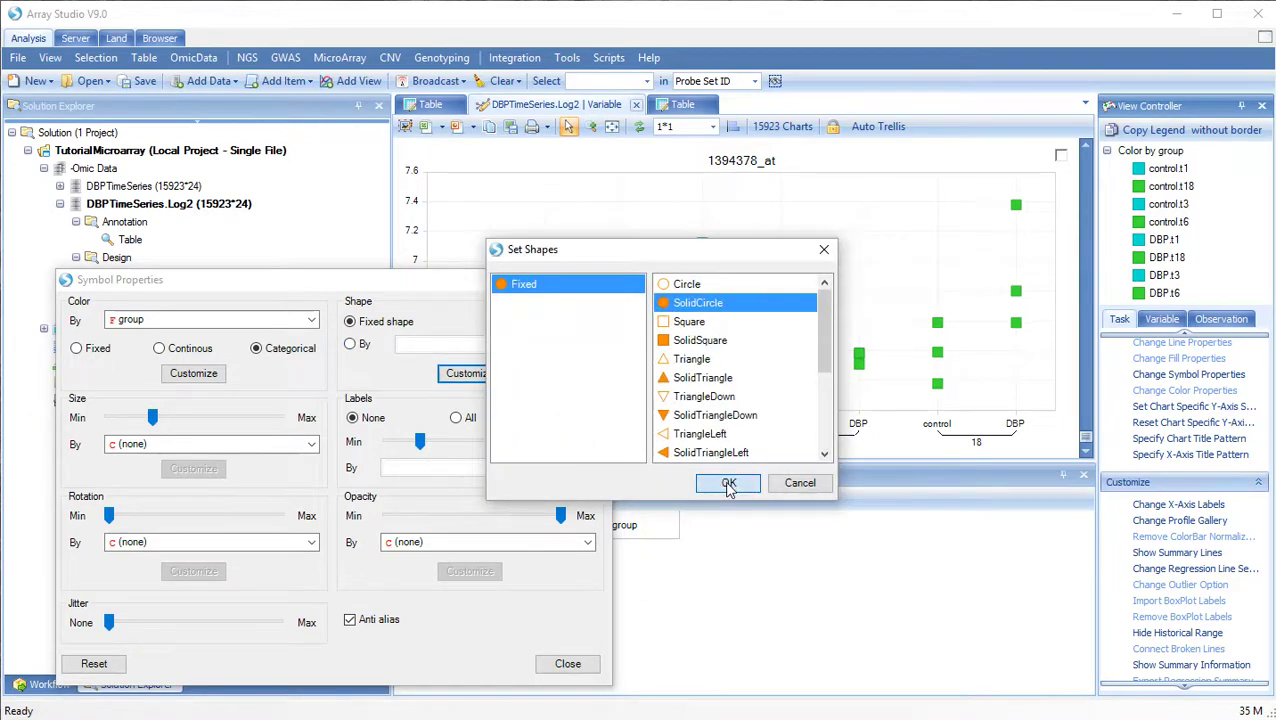
left_click(733, 484)
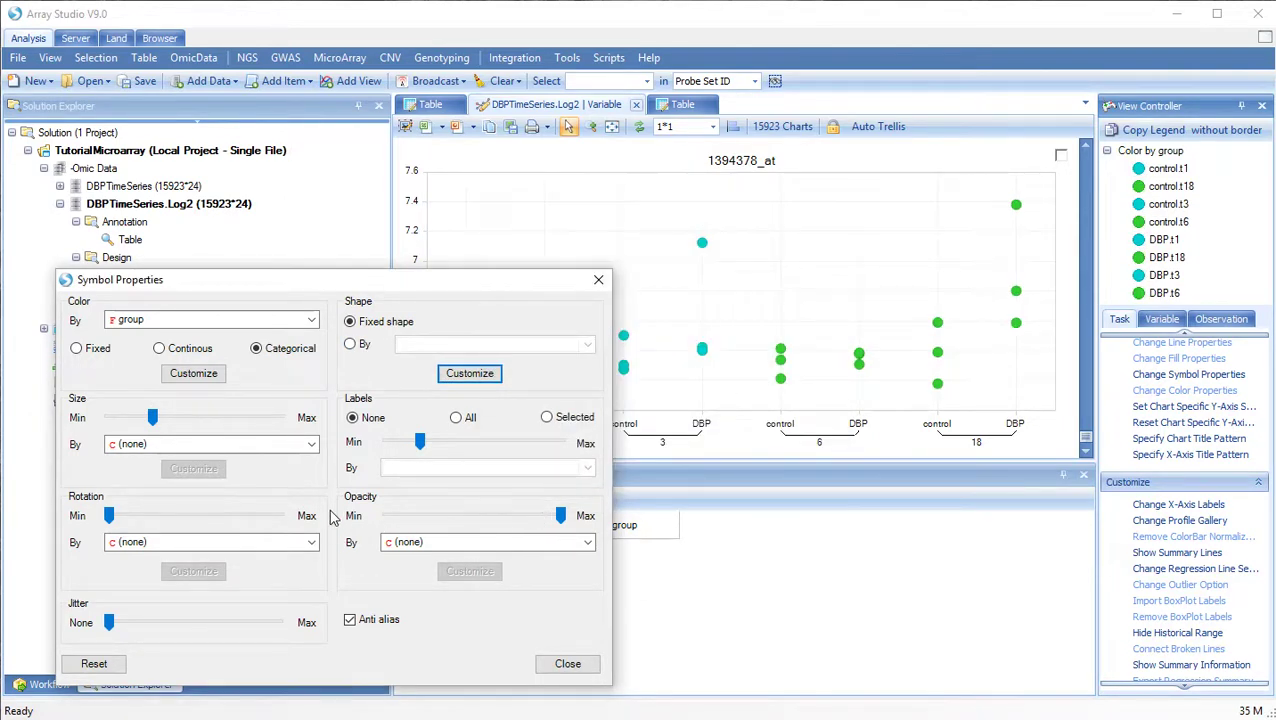
Label only selected points by chip, add a slight jitter to the symbols, and close the symbol properties.
left_click(546, 417)
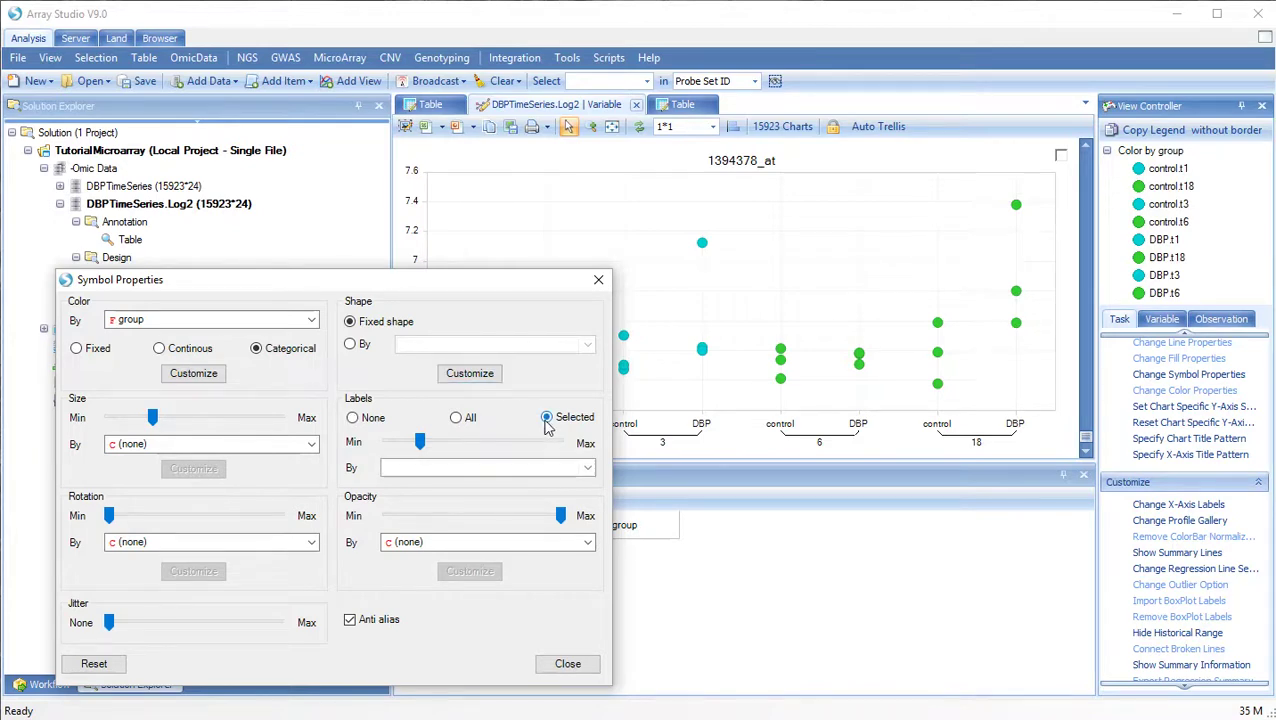
left_click(480, 467)
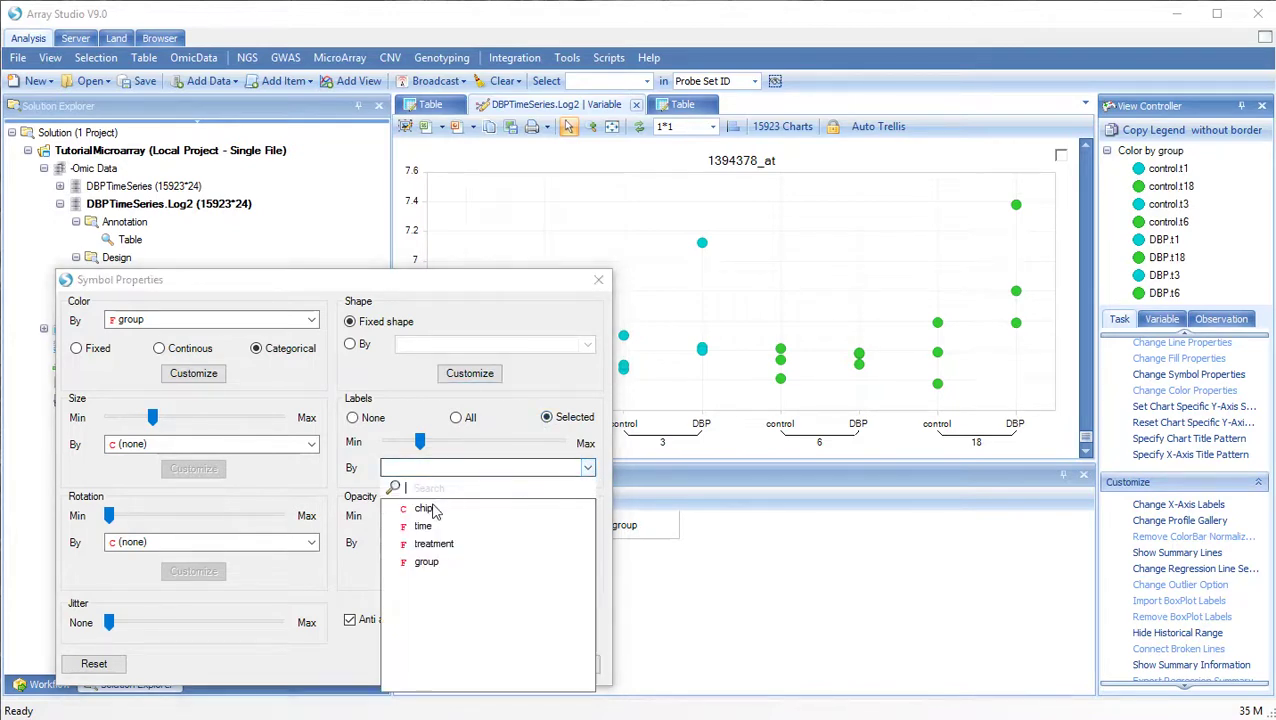
left_click(432, 509)
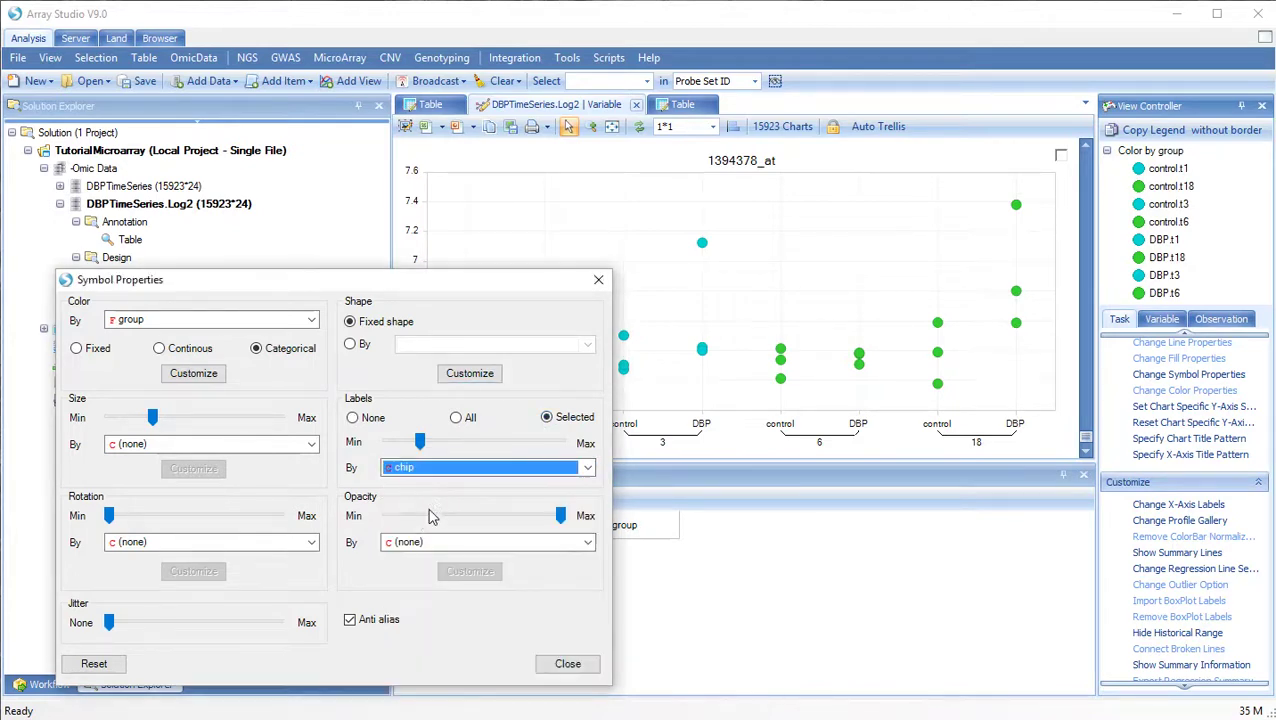
left_click(110, 623)
left_click_drag(113, 627, 120, 627)
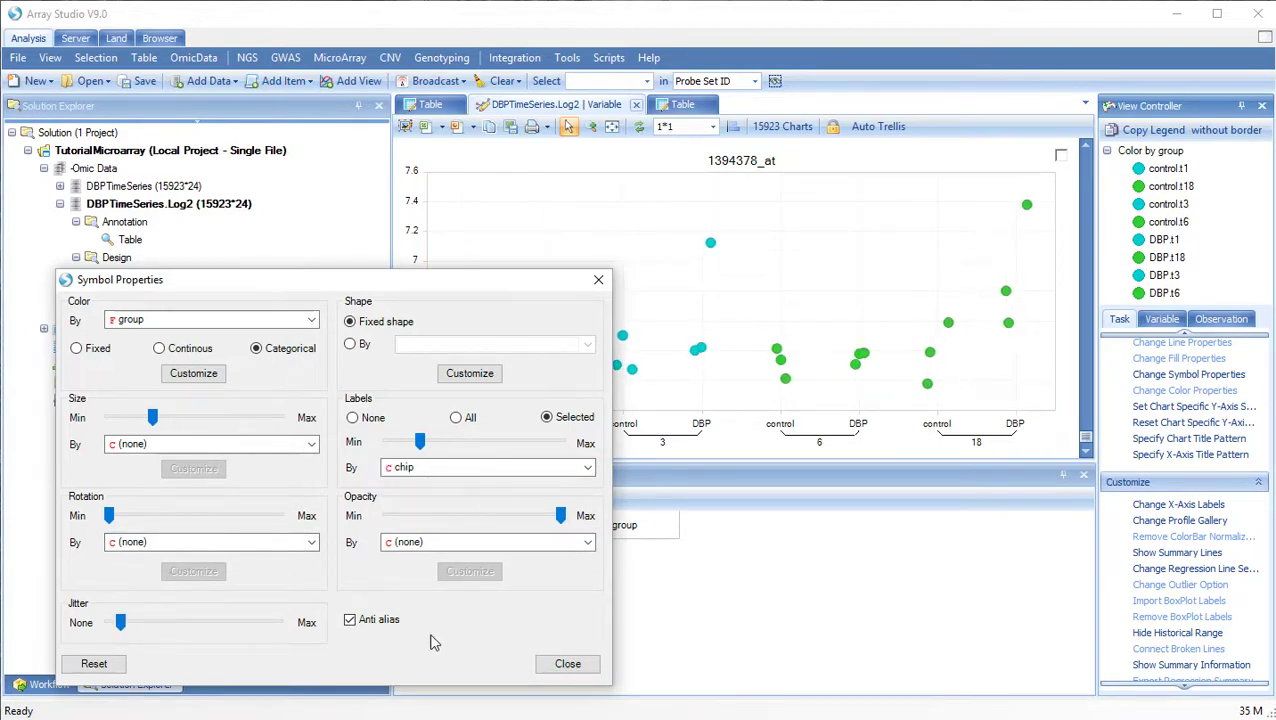
left_click(568, 667)
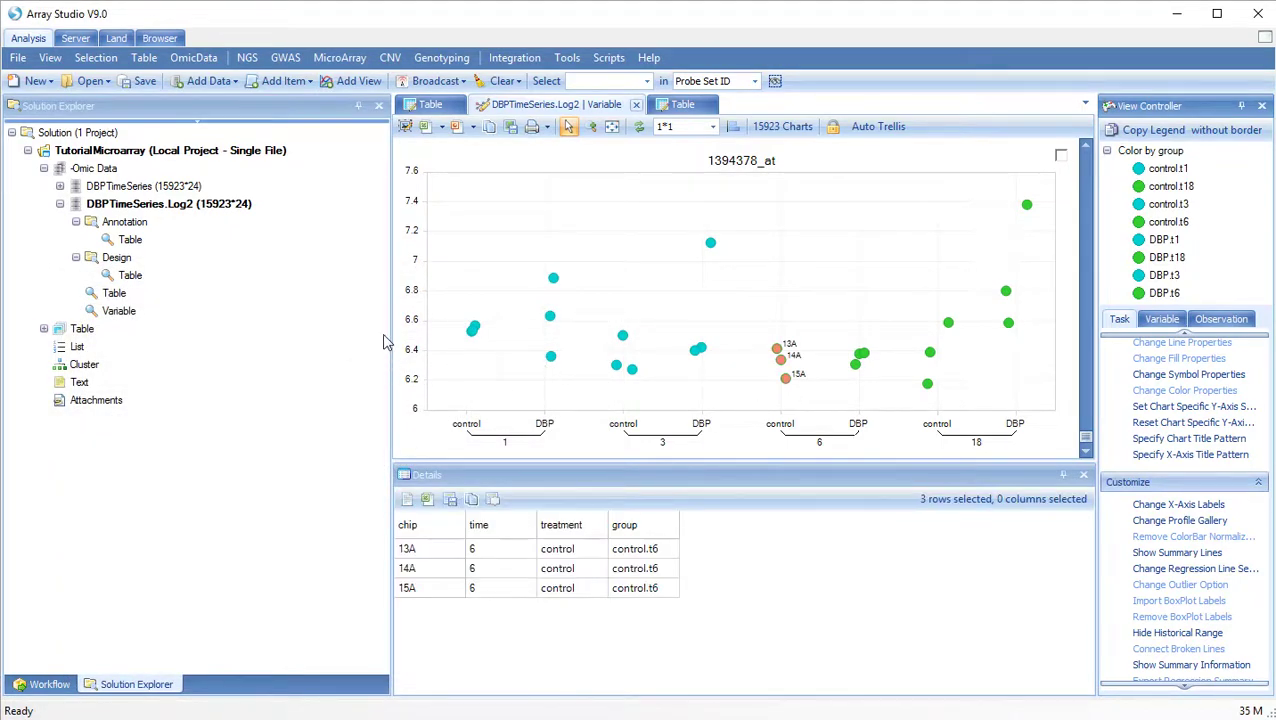
Give the chart's Y axis the title "Expression" in the chart properties.
scroll(1228, 390, "up", 3)
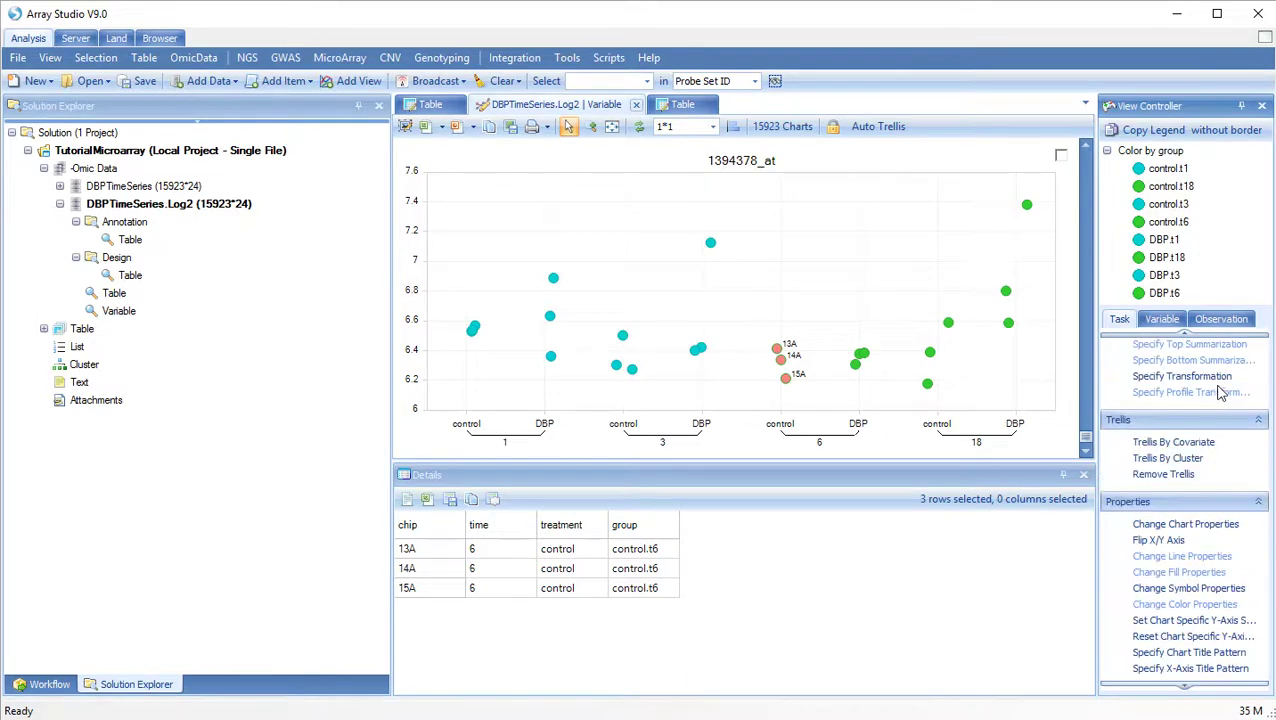
left_click(1196, 524)
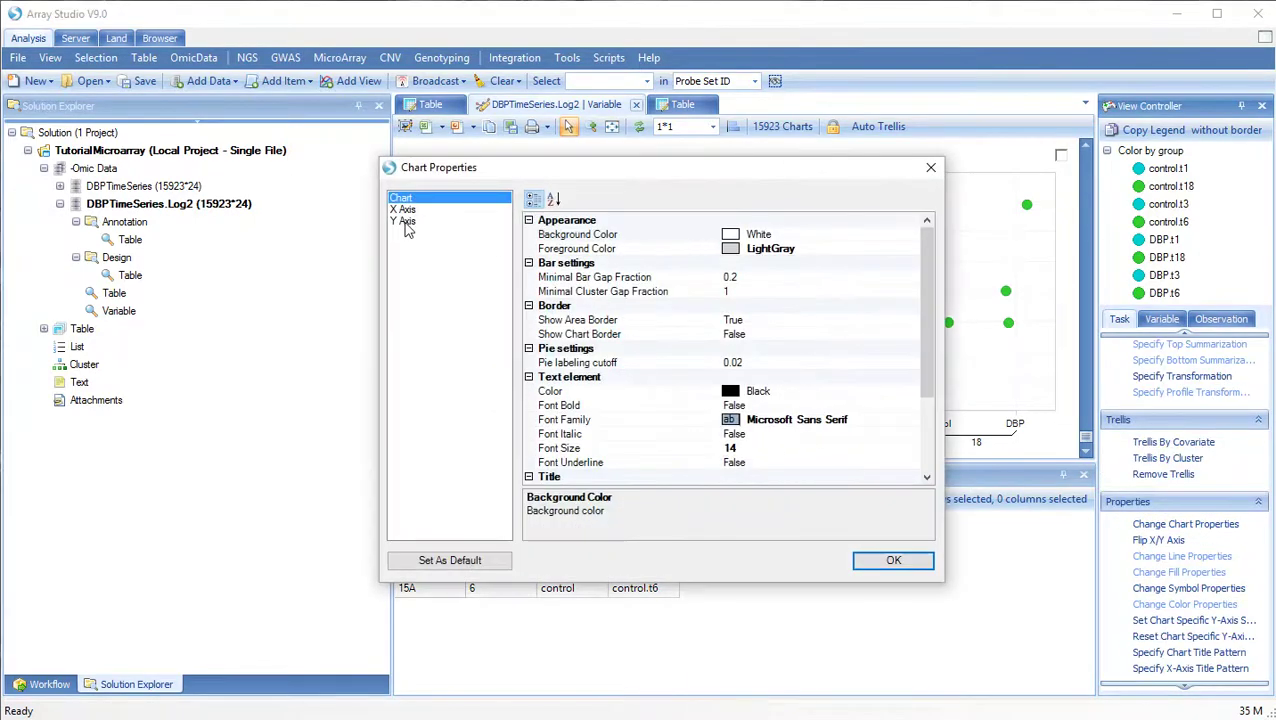
left_click(405, 222)
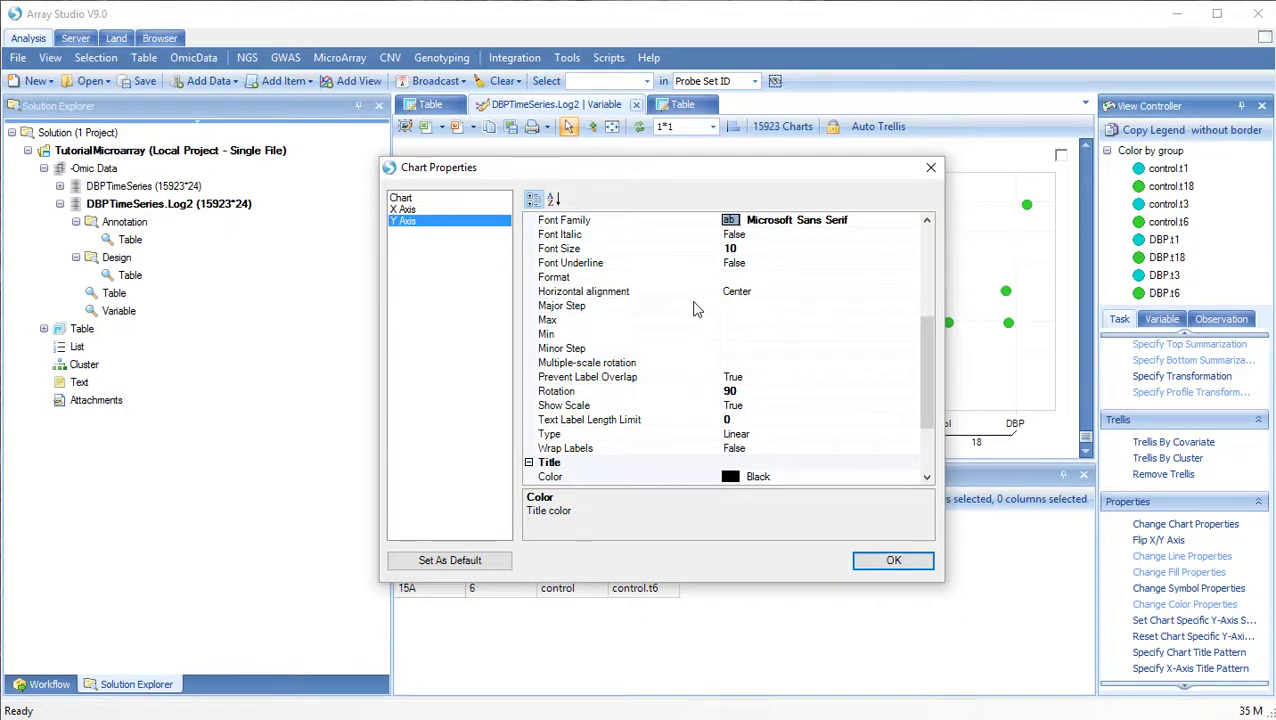
scroll(694, 307, "down", 3)
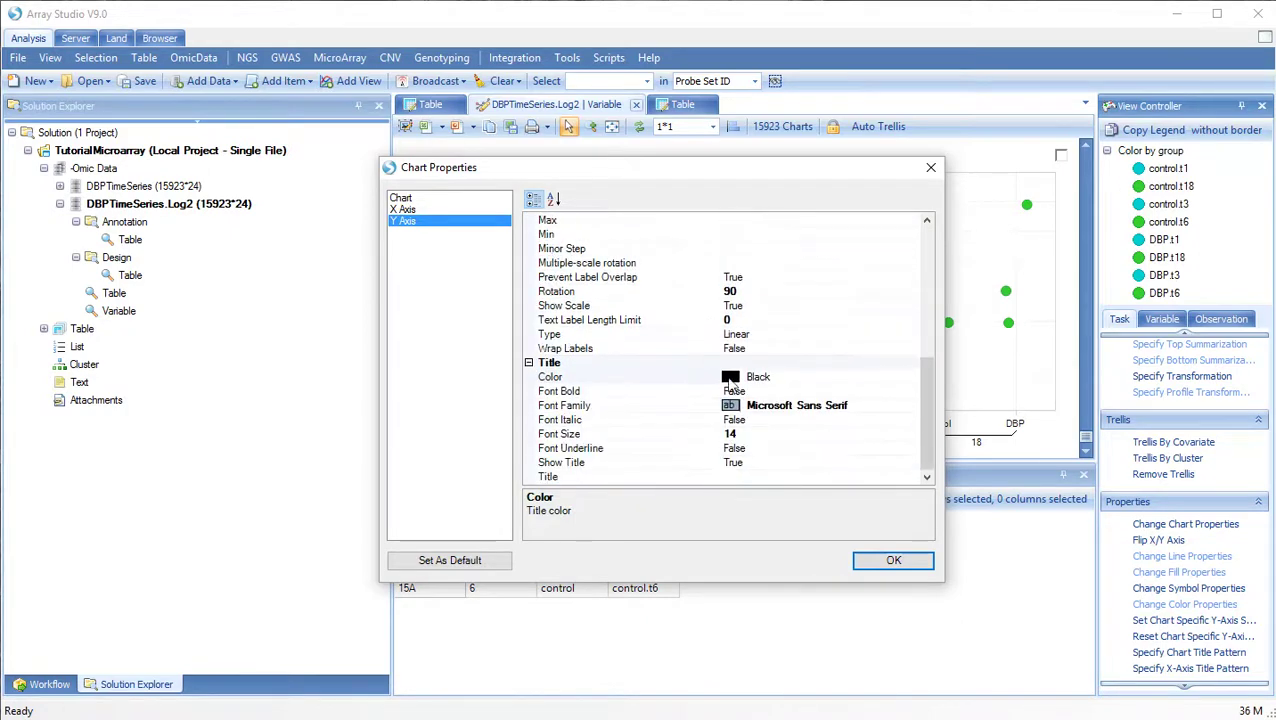
left_click(758, 479)
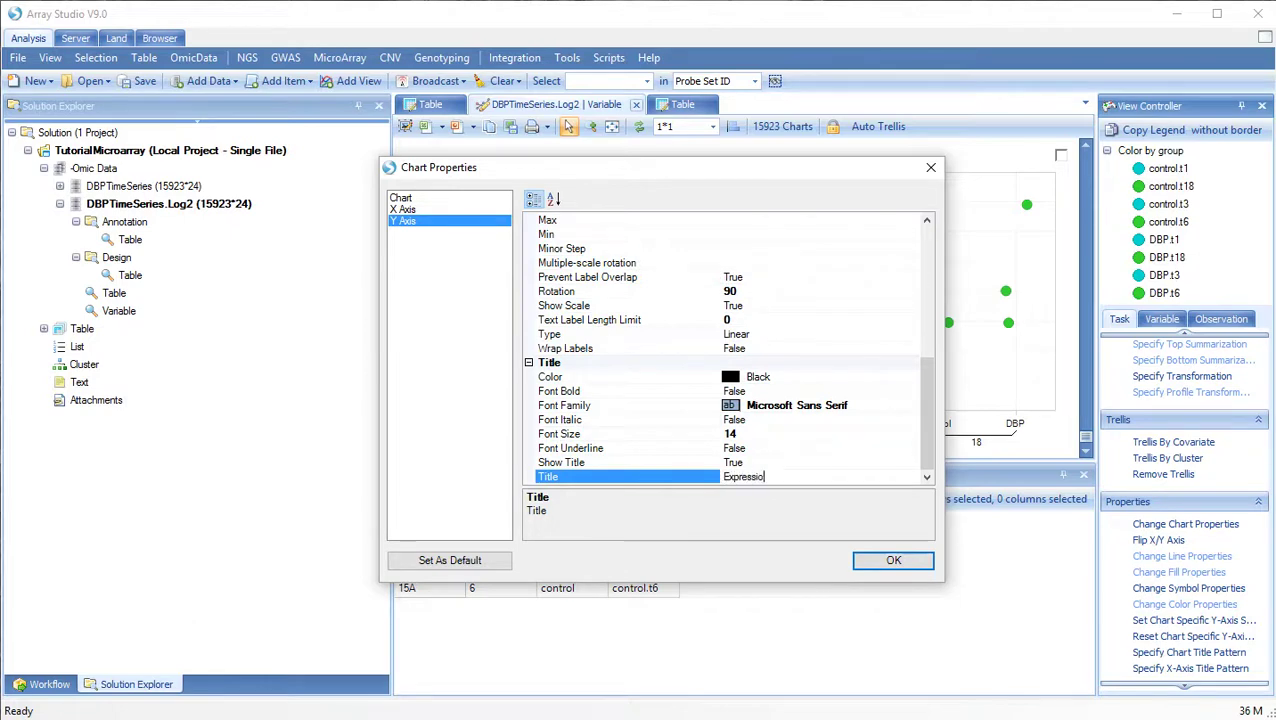
left_click(893, 560)
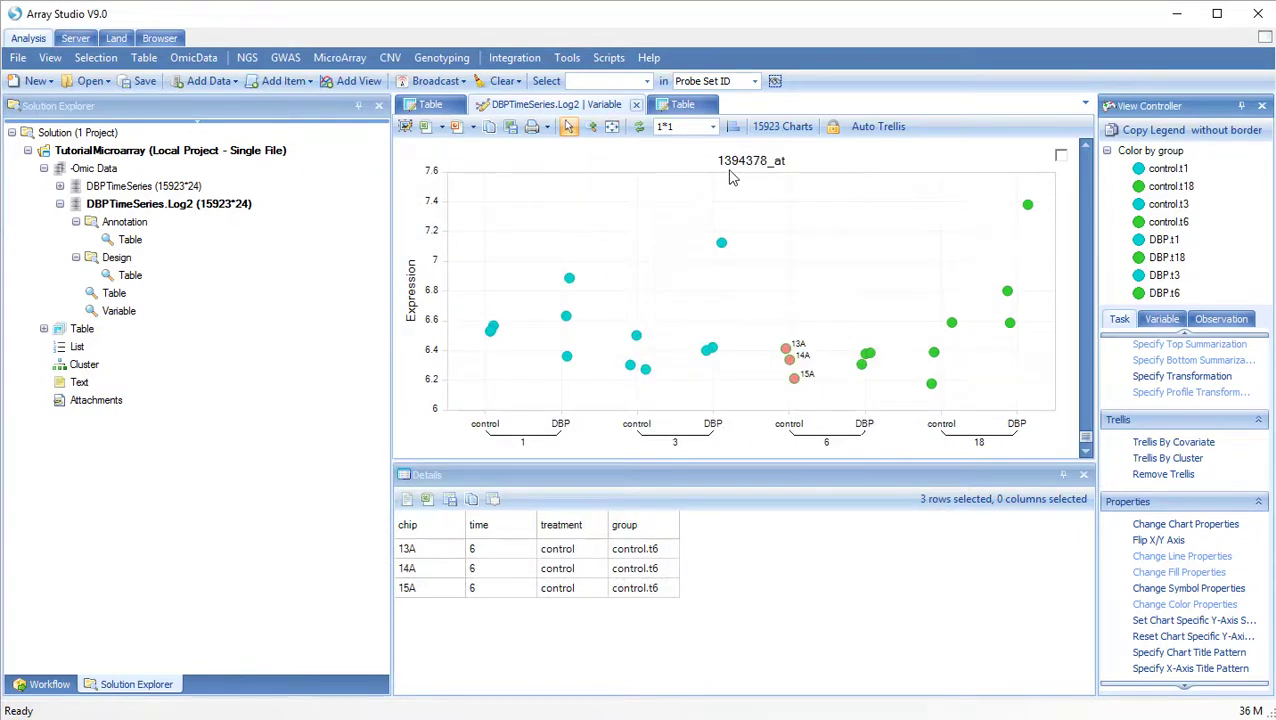
Add Gene Symbol after Probe Set ID as a title column of the charts.
scroll(1190, 410, "up", 3)
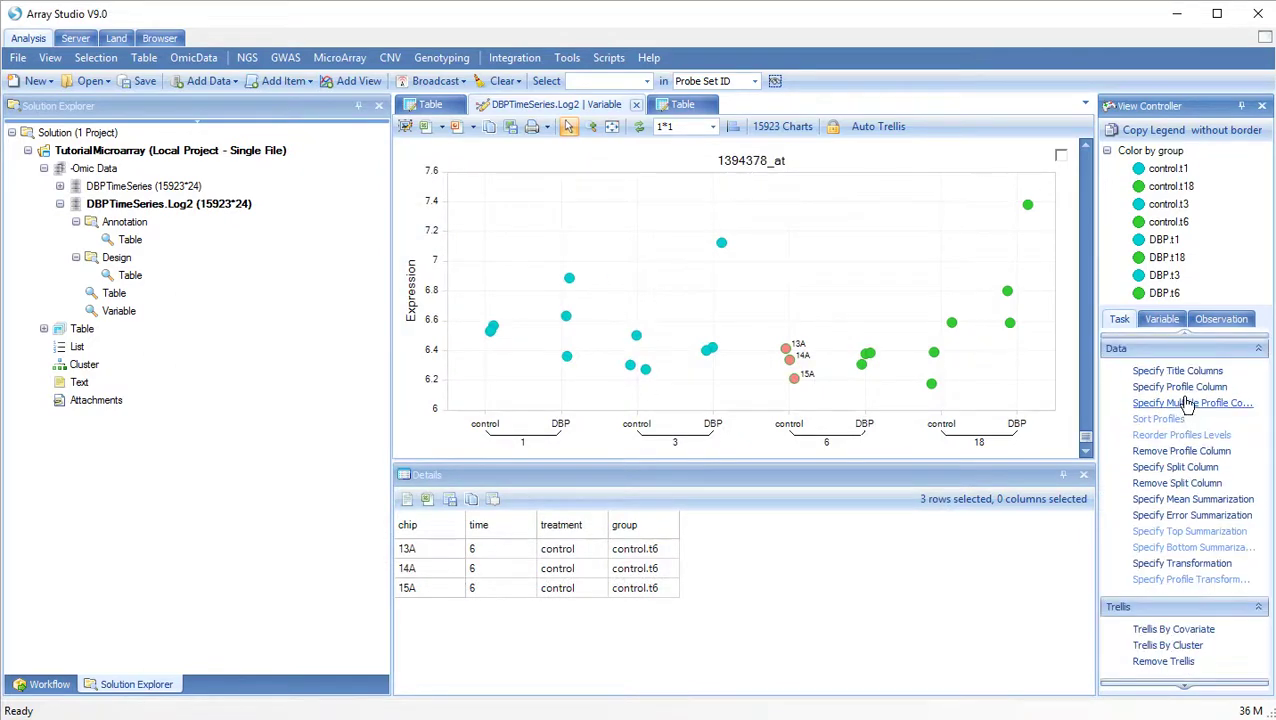
left_click(1177, 372)
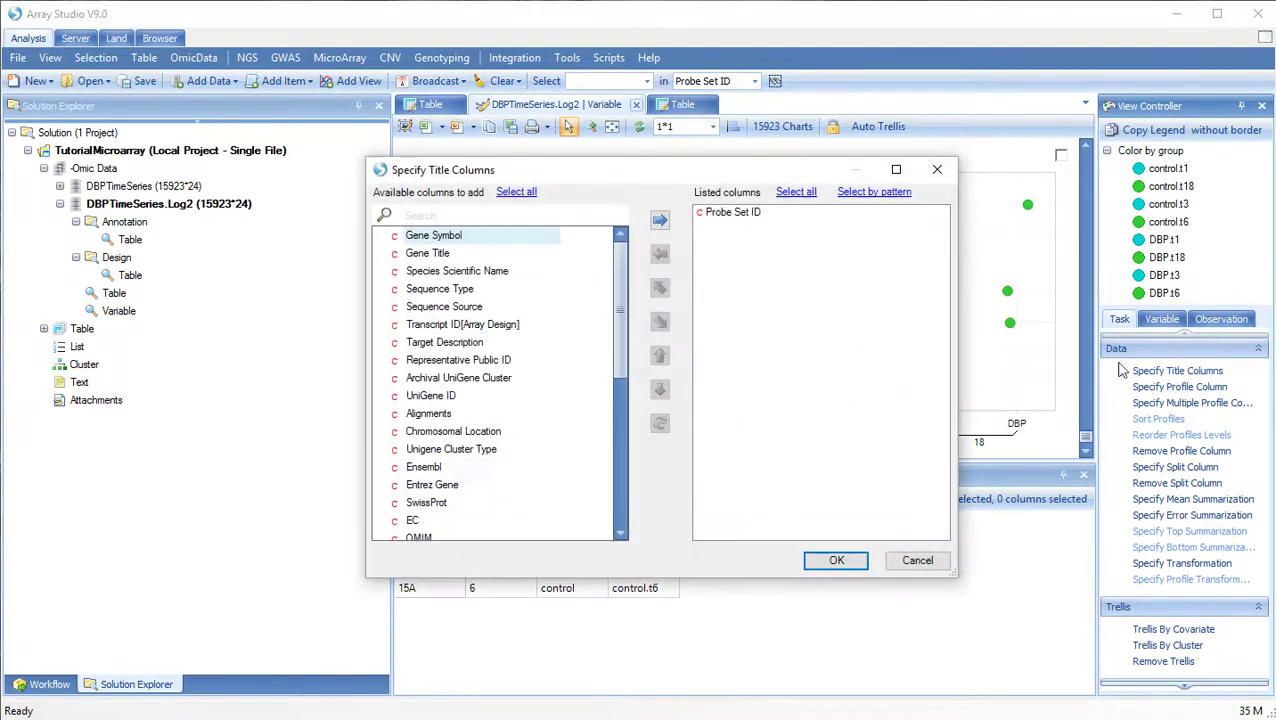
left_click(660, 222)
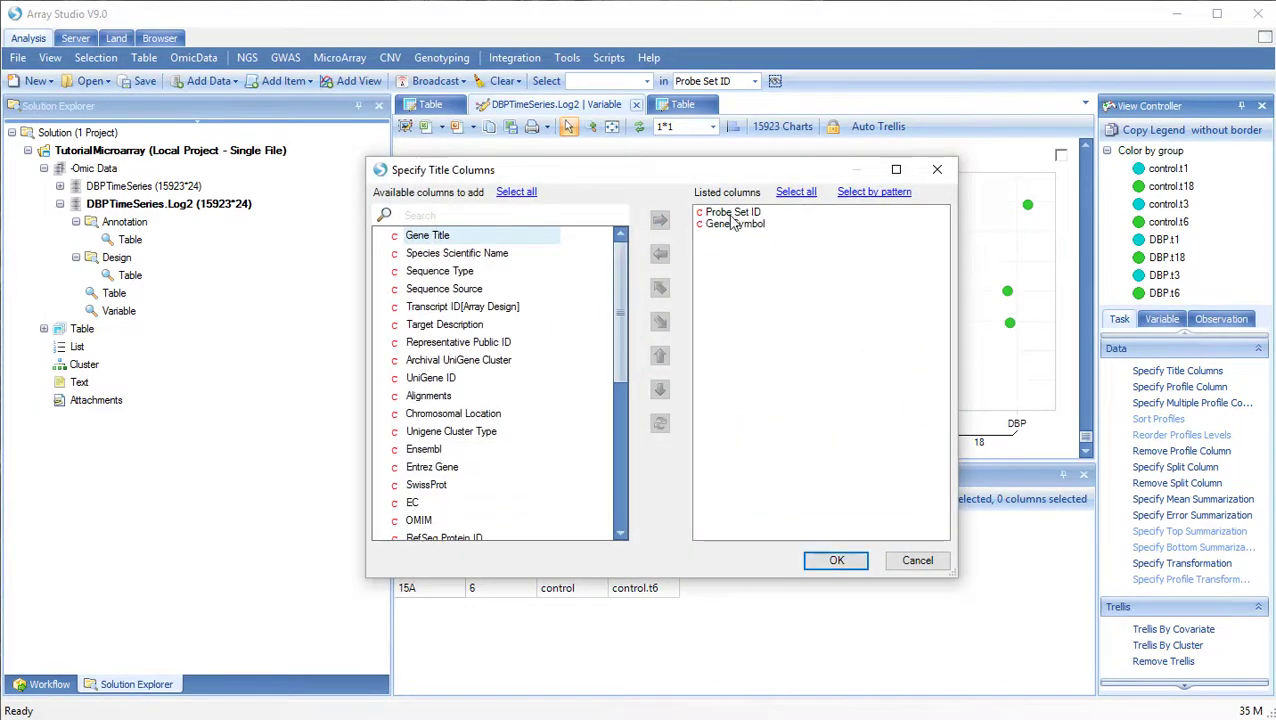
left_click(722, 213)
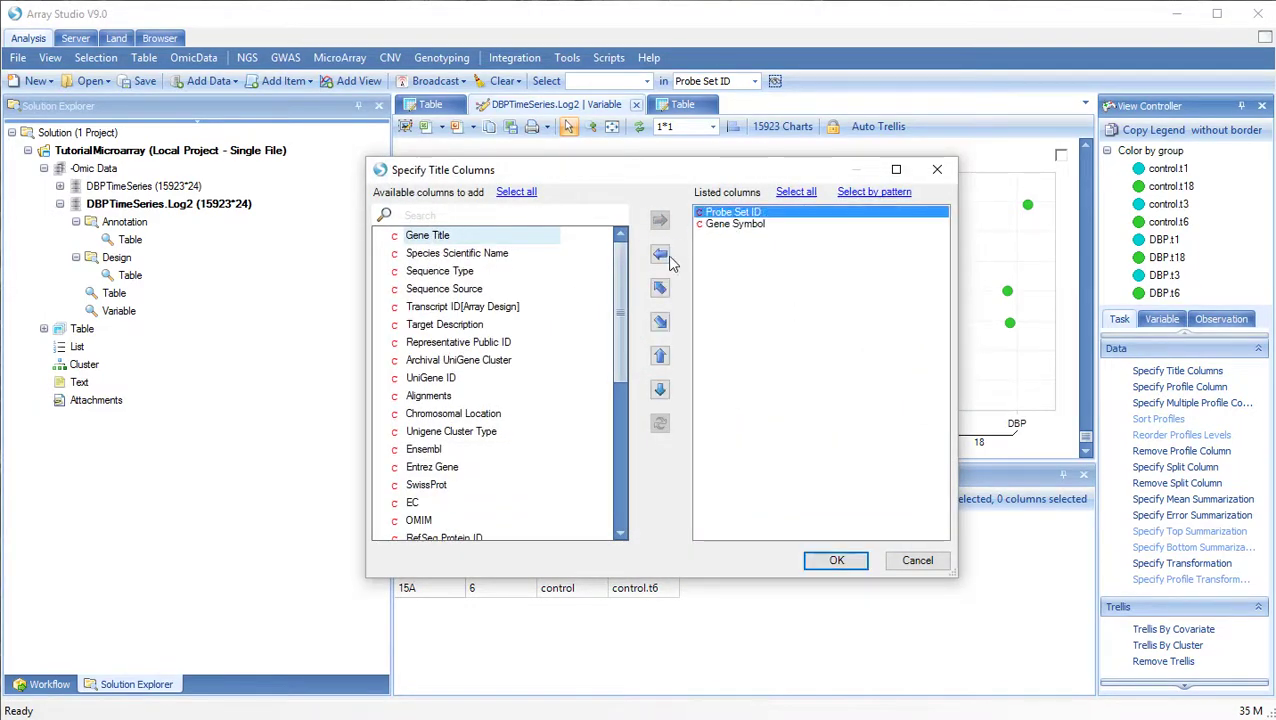
left_click(843, 562)
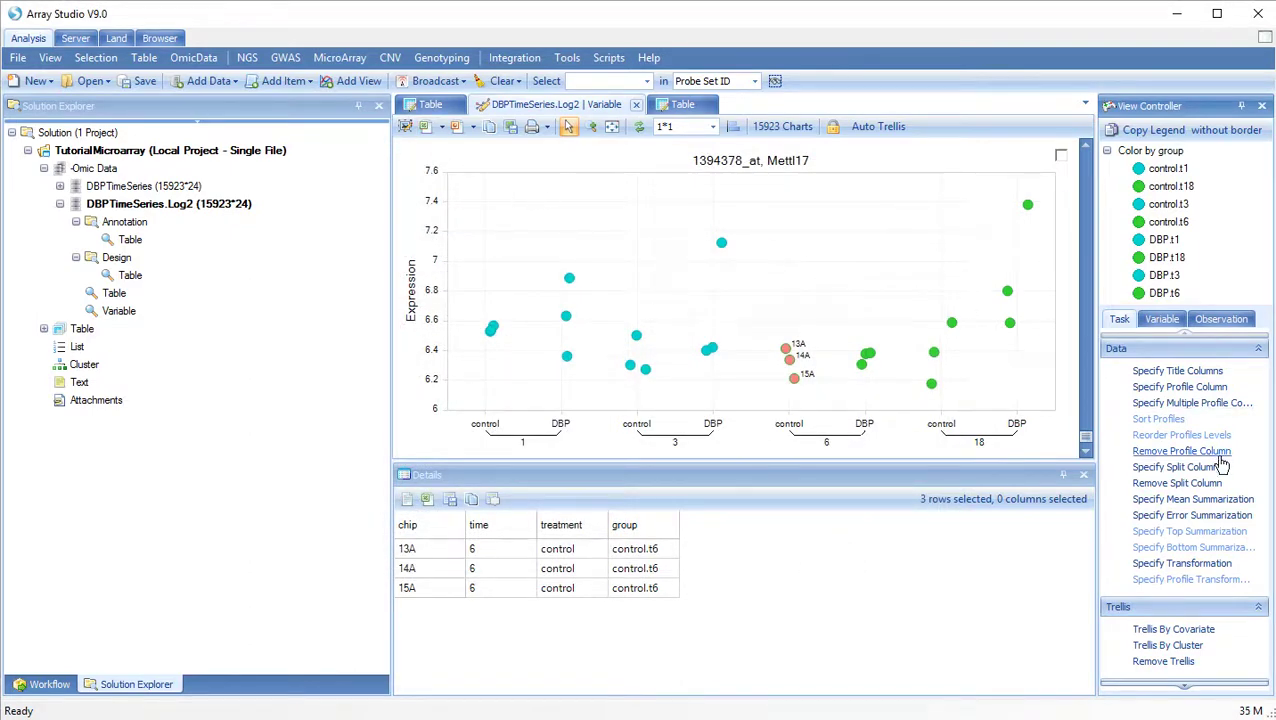
Change the profile gallery of the Variable view from Scatter to ViolinPlot.
scroll(1190, 530, "down", 5)
scroll(1190, 535, "down", 2)
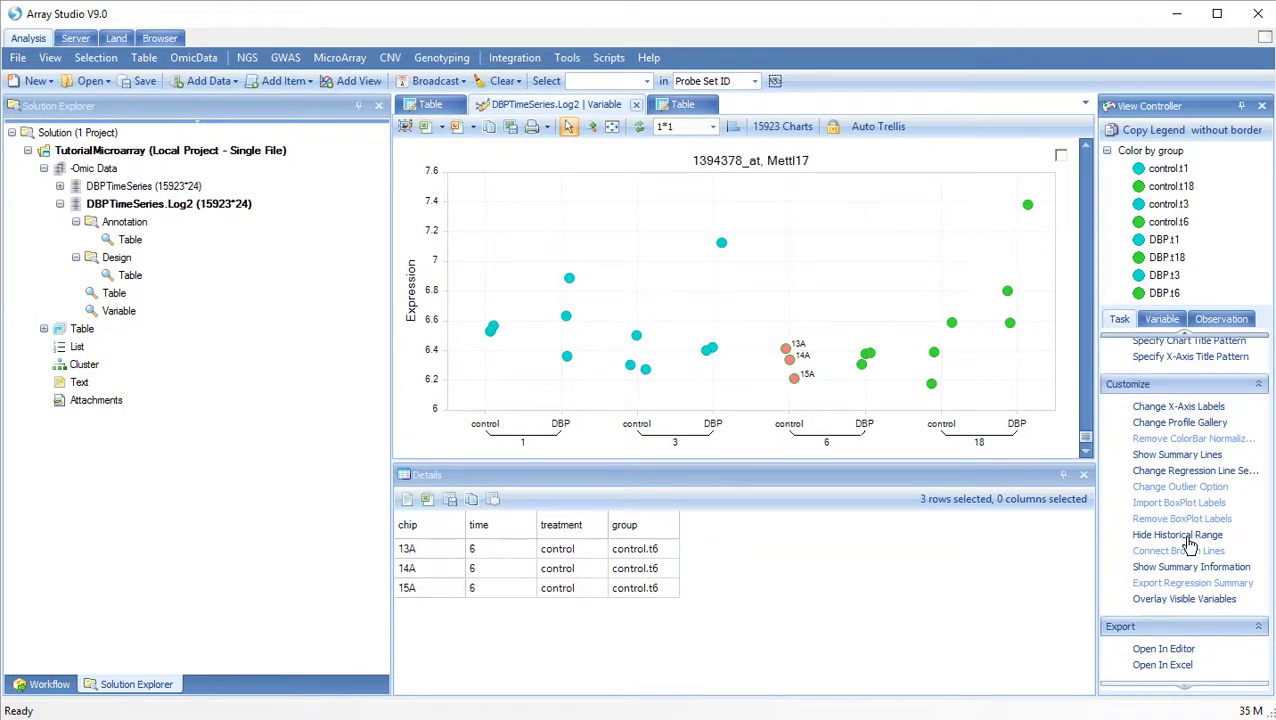
left_click(1170, 424)
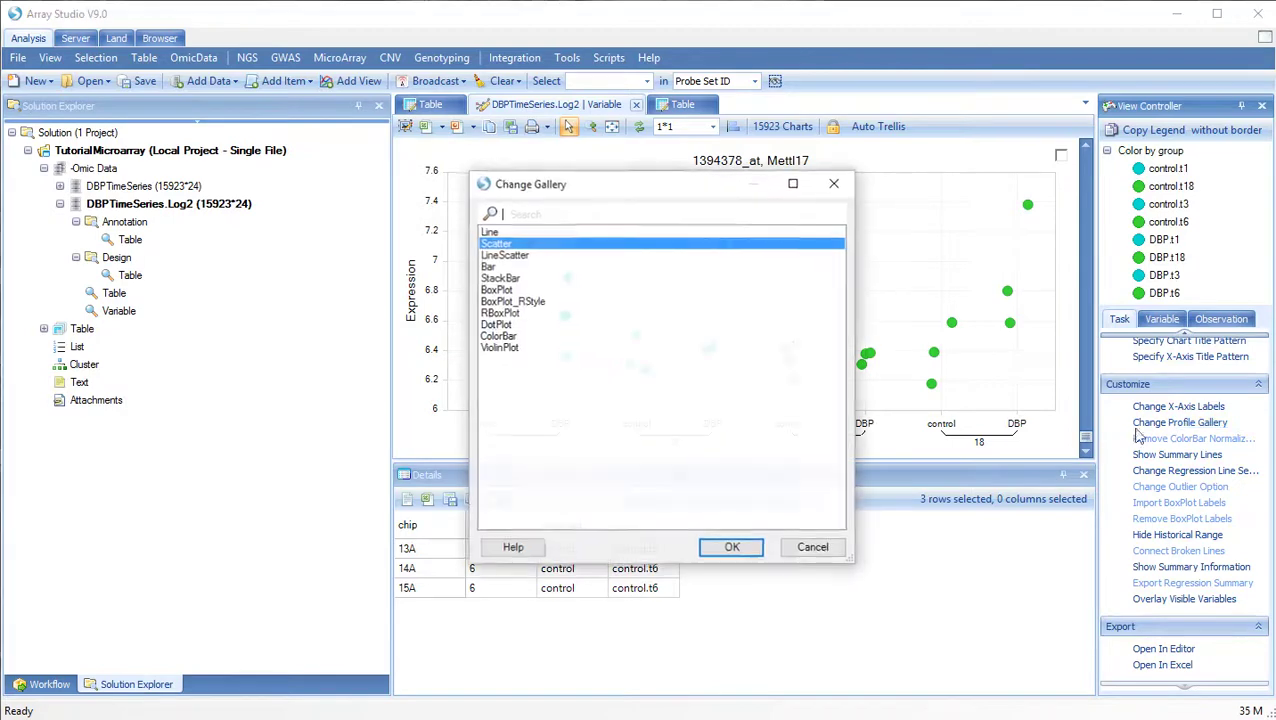
left_click(505, 347)
left_click(745, 549)
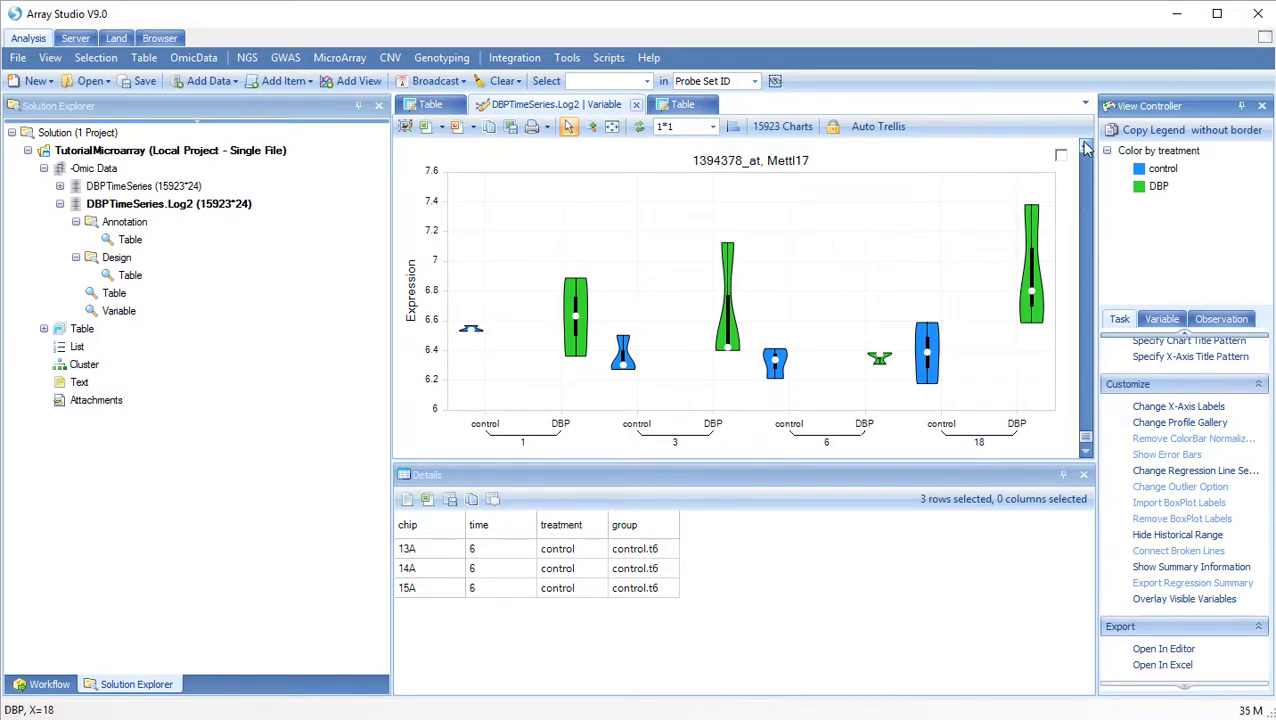
Filter the variables by Gene Symbol with the pattern ^Egr1.
left_click_drag(1087, 148, 1087, 148)
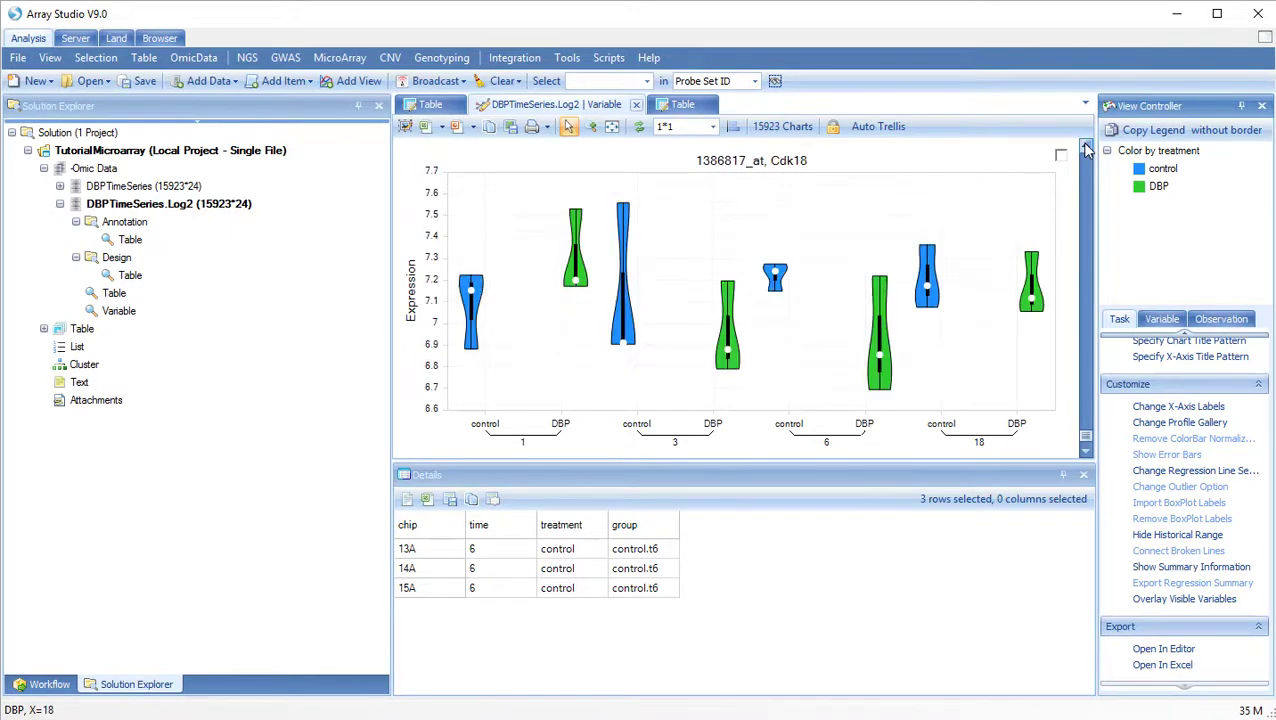
left_click(1160, 322)
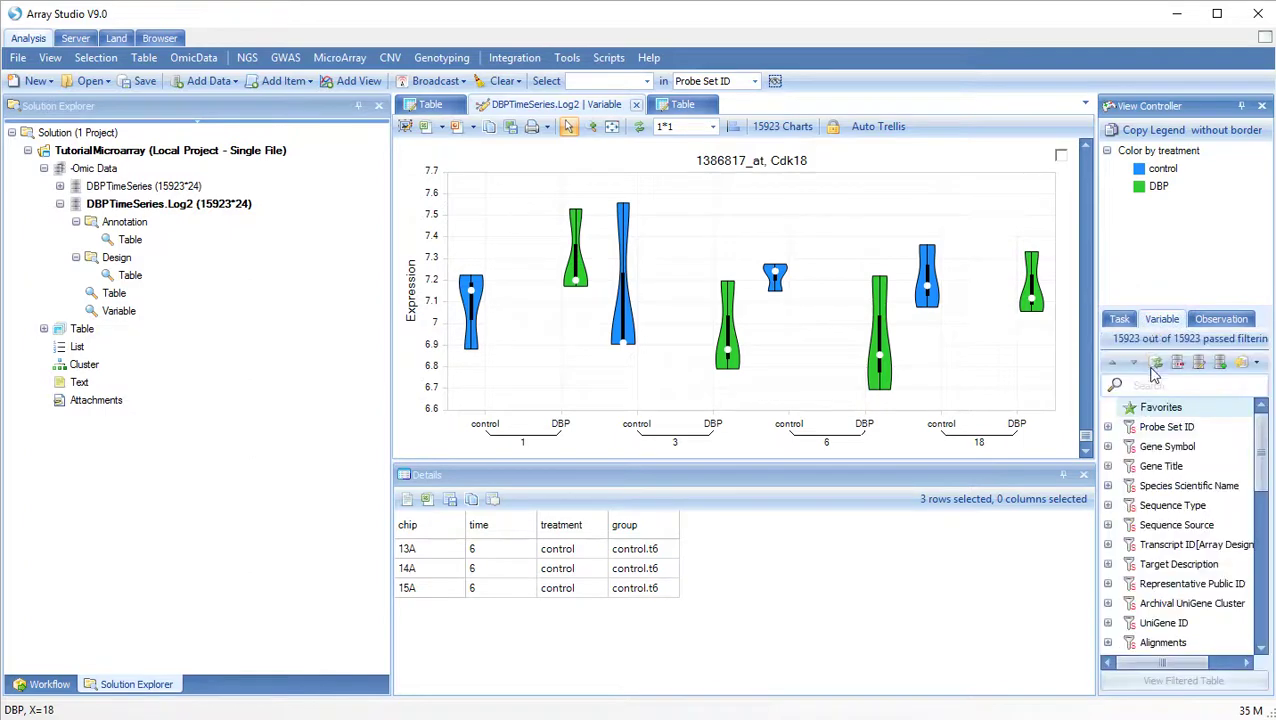
left_click(1107, 446)
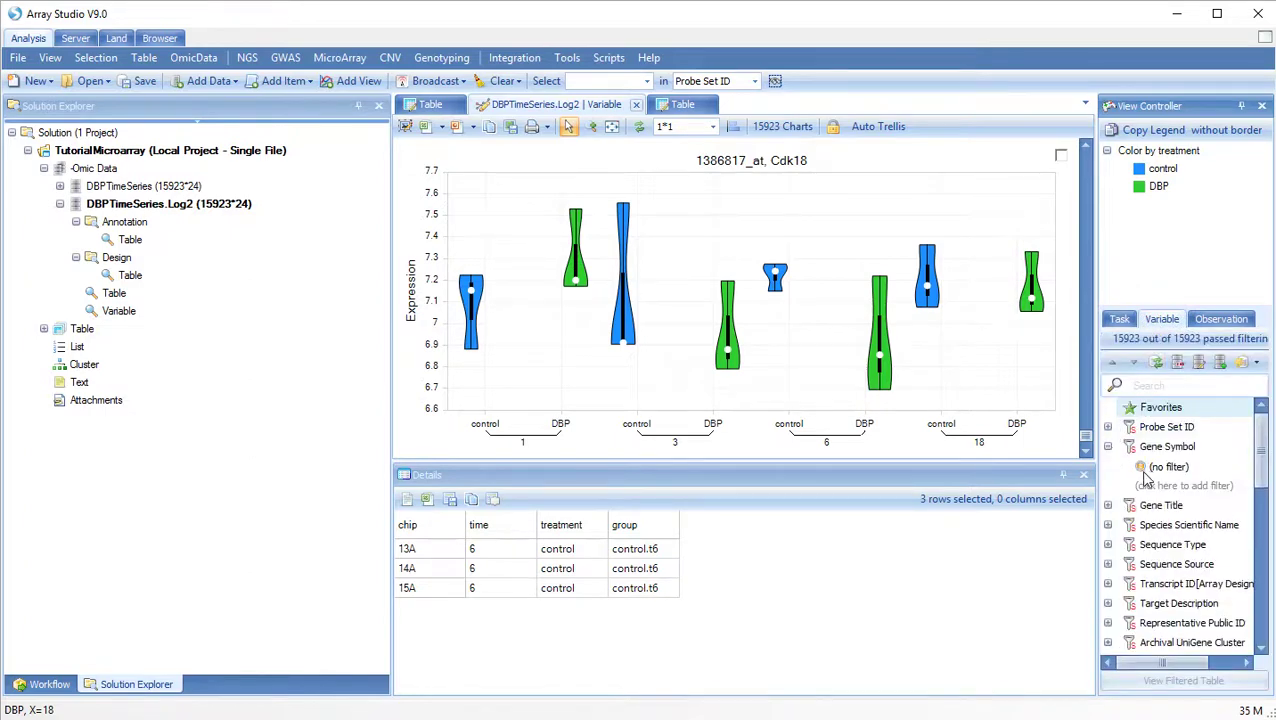
left_click(1156, 487)
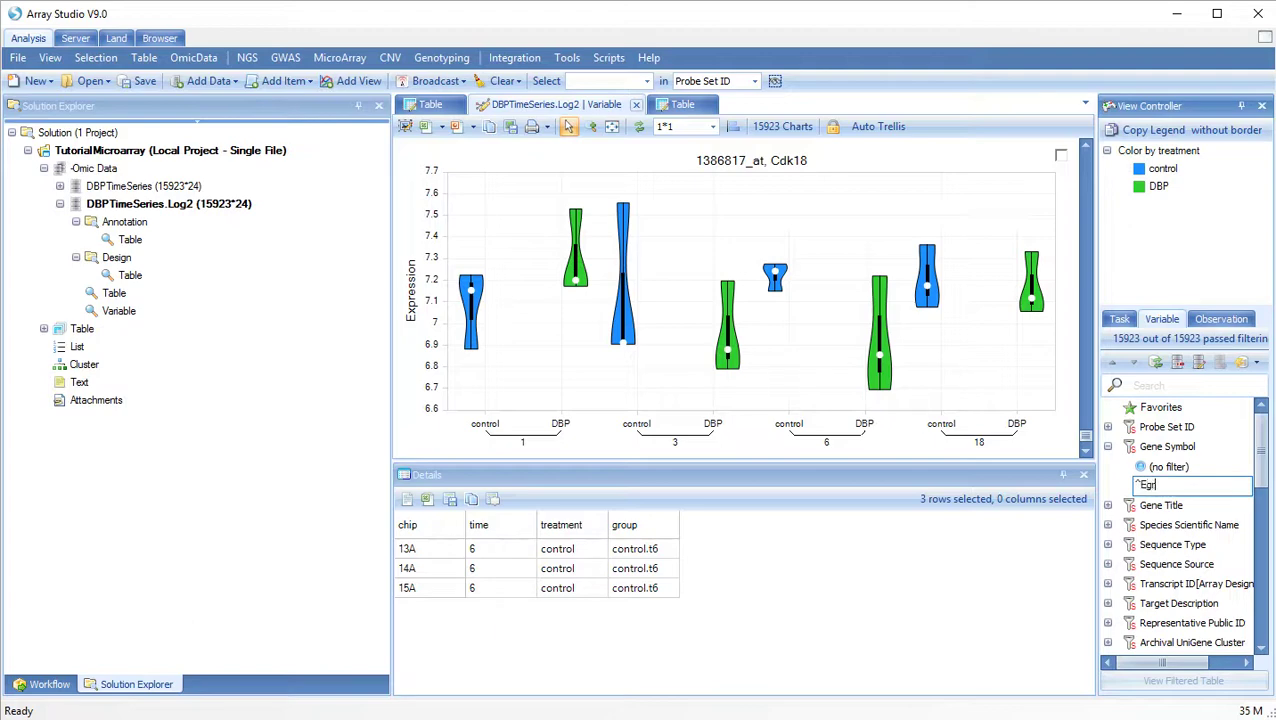
key("Return")
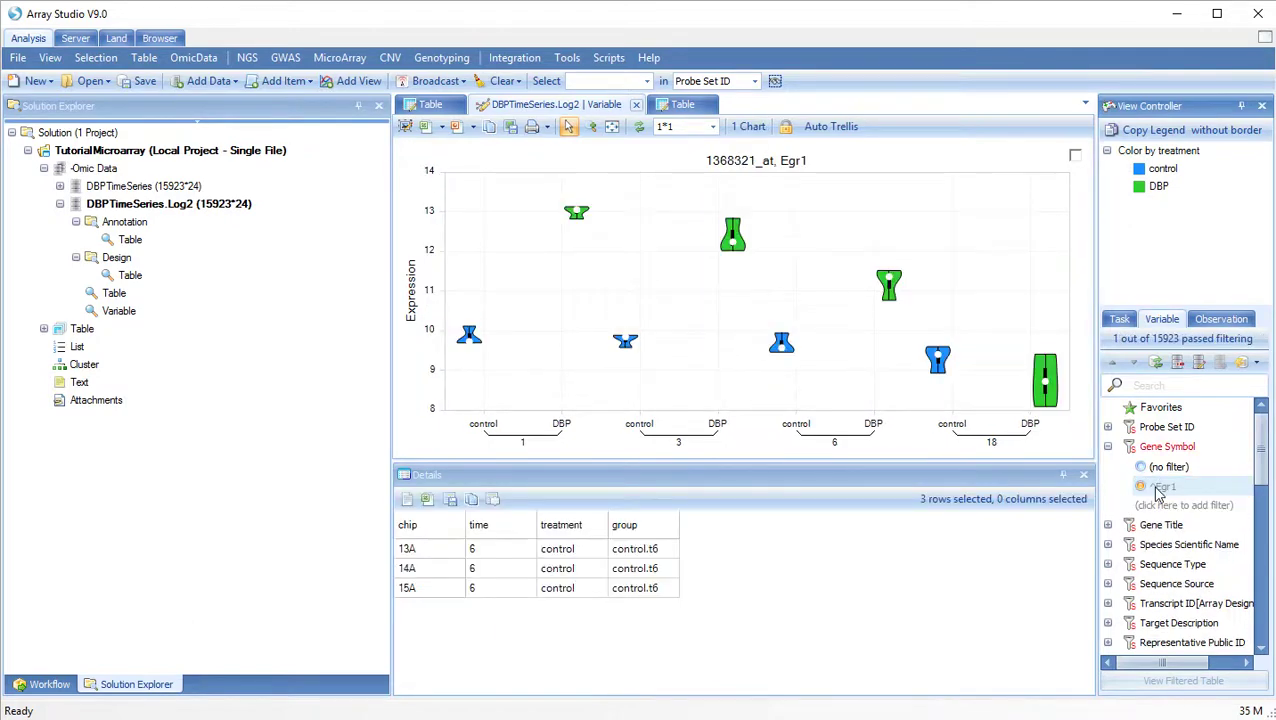
Show the summary information on the violin chart and set time as its single profile column.
left_click(404, 161)
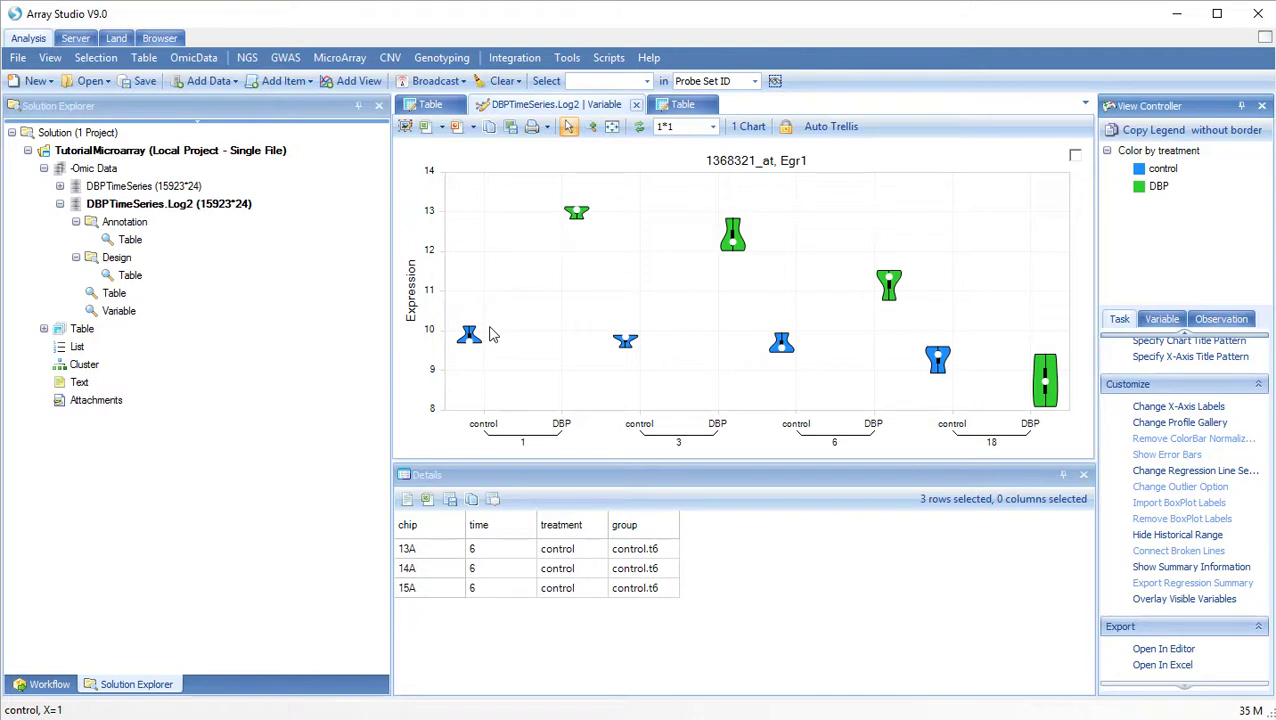
left_click(1150, 569)
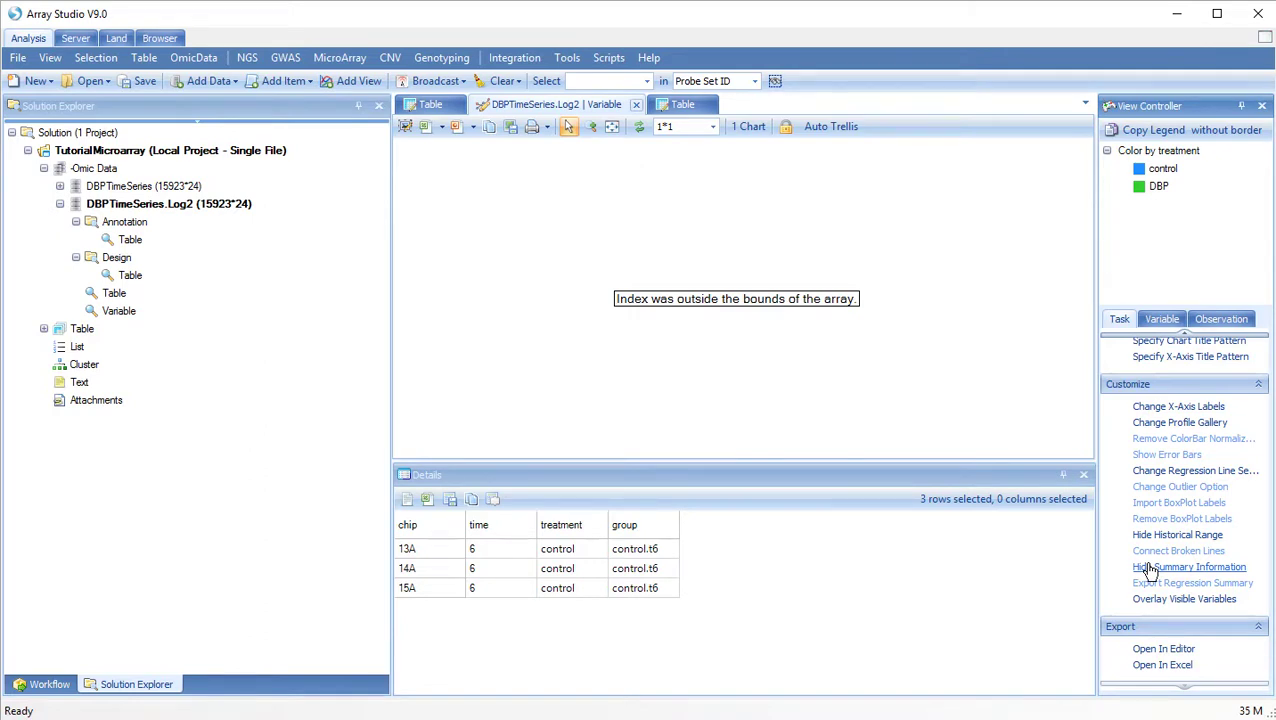
scroll(1150, 566, "up", 6)
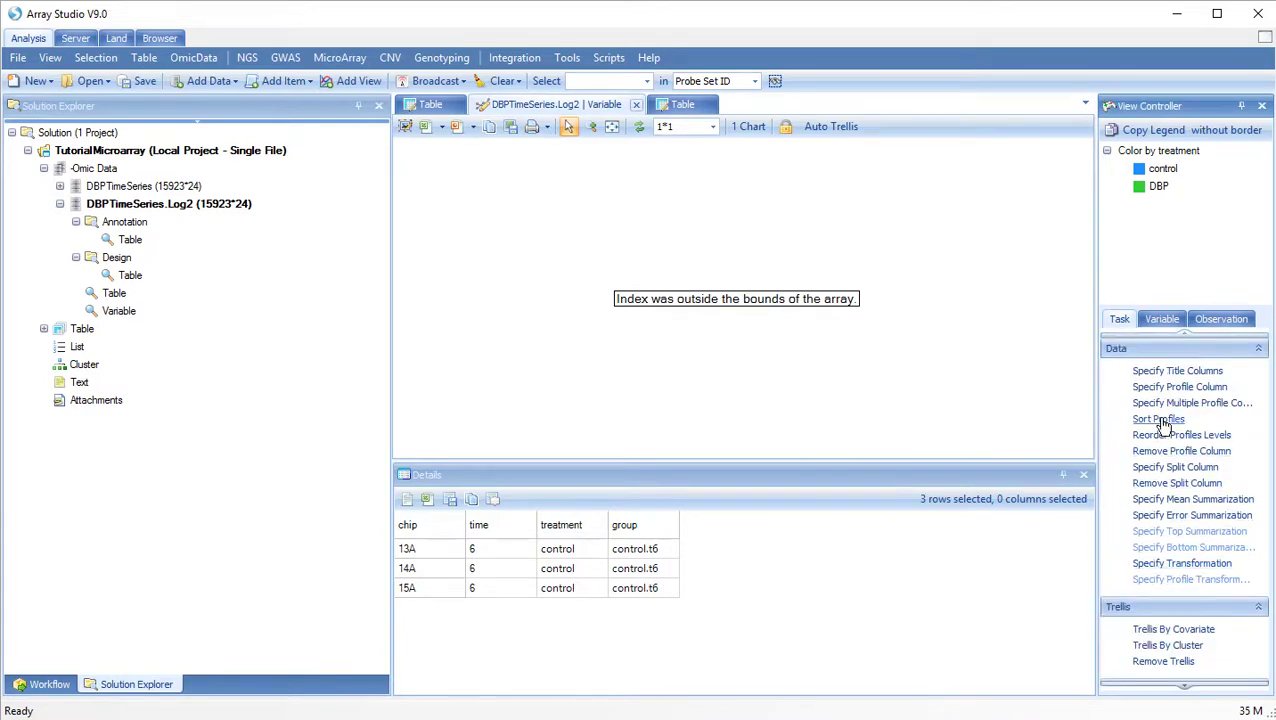
left_click(1166, 388)
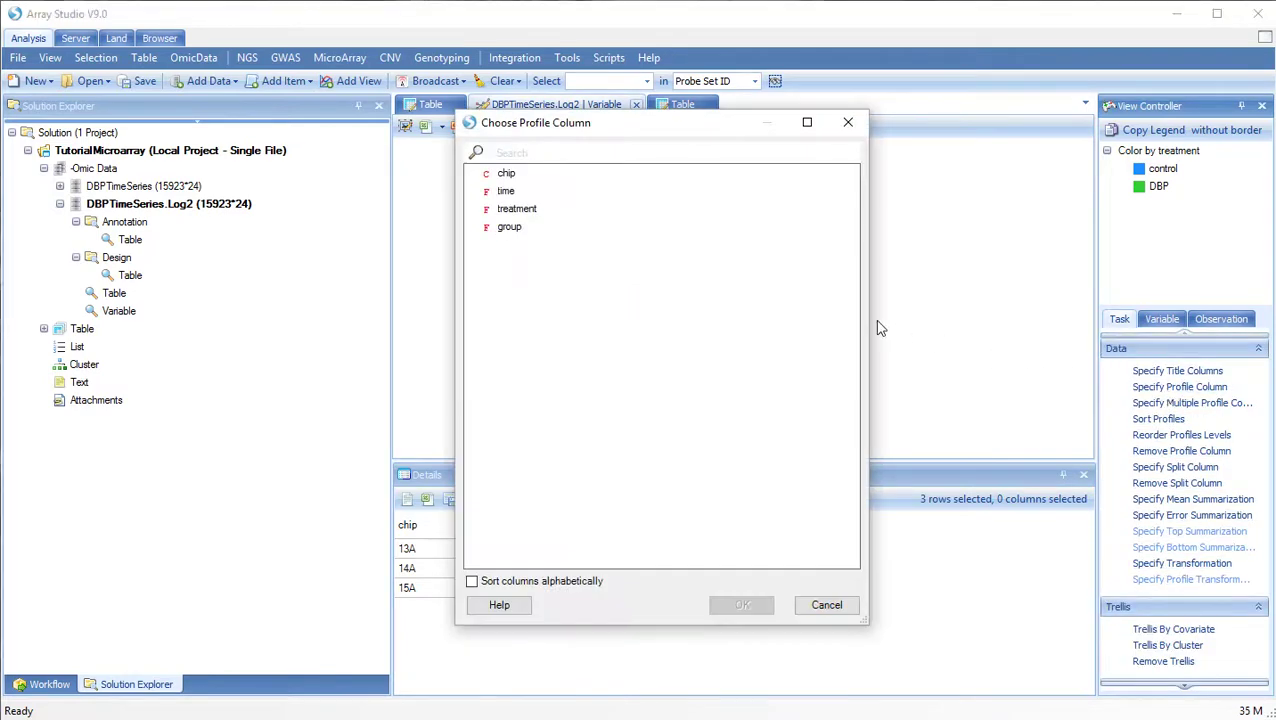
left_click(506, 192)
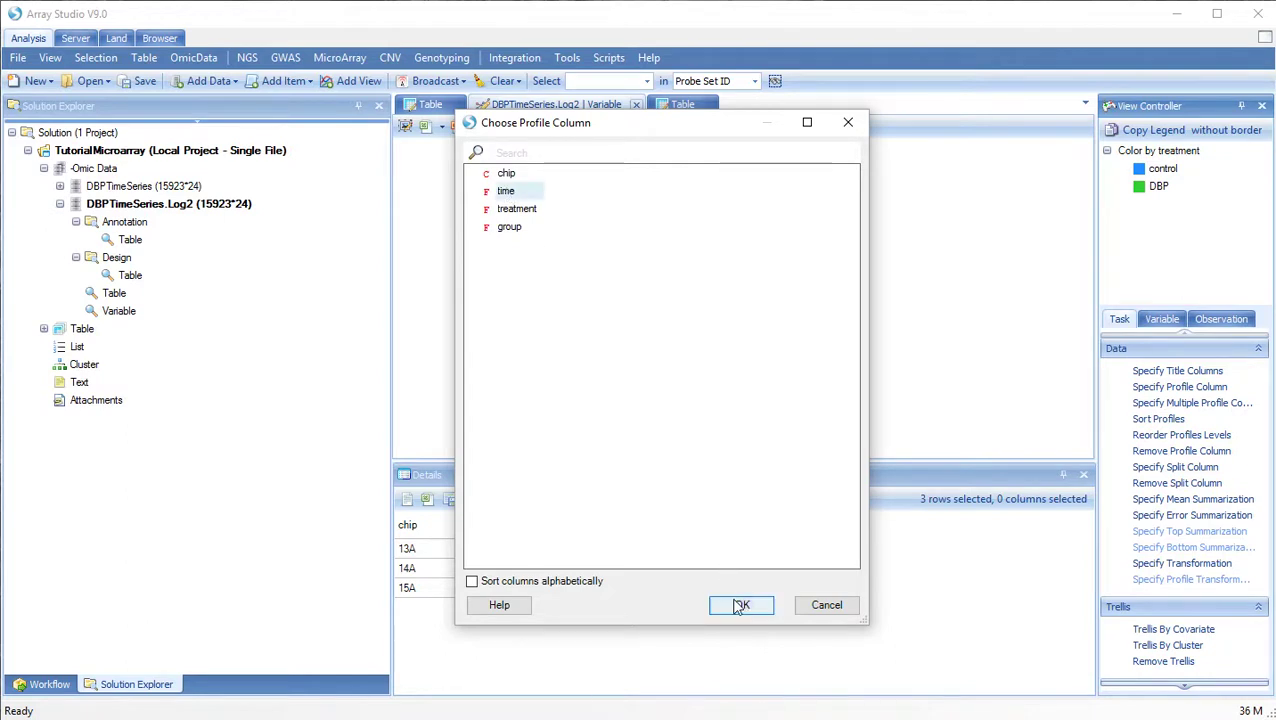
left_click(740, 605)
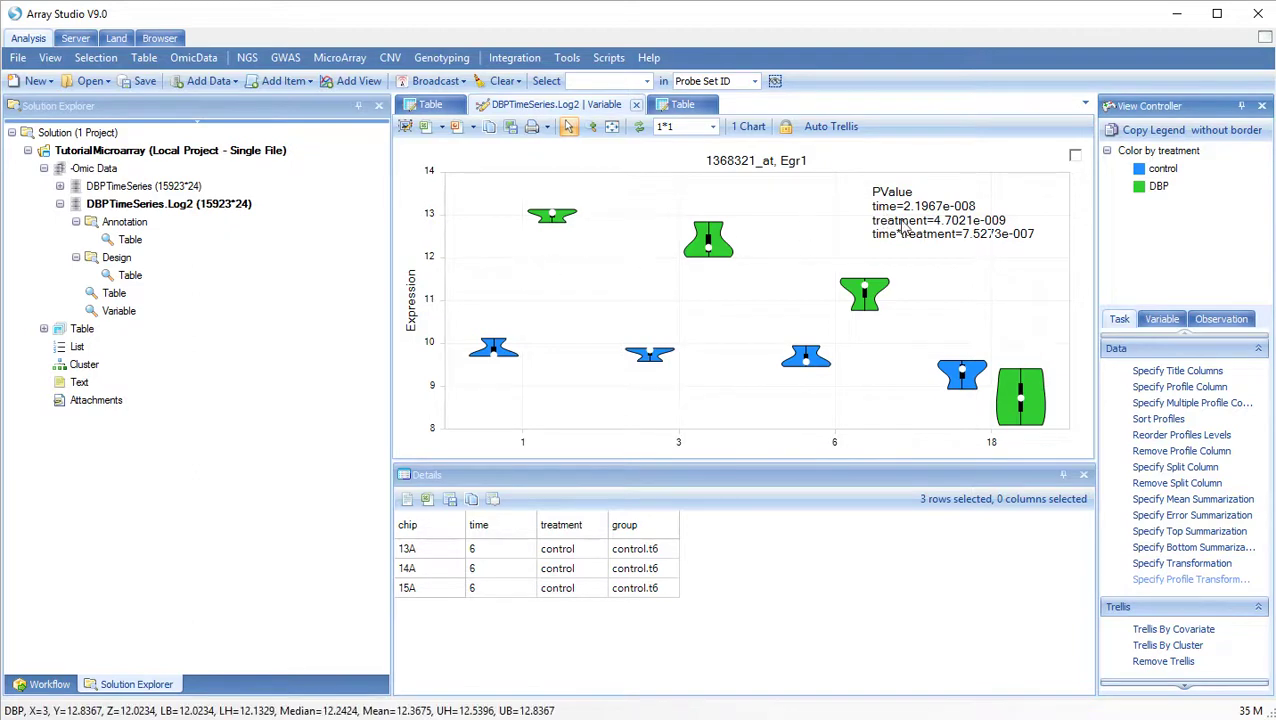
Filter the observations by time down to 18 only, and reset all observation filters.
left_click(1218, 322)
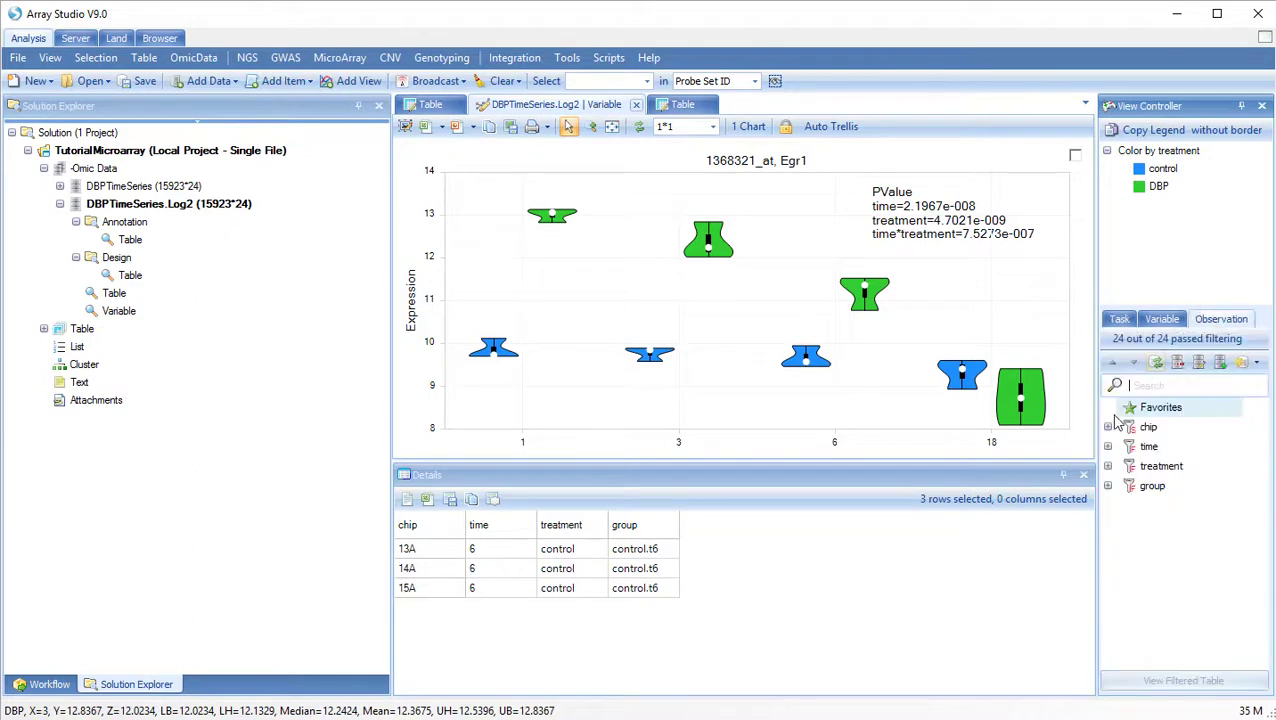
left_click(1108, 447)
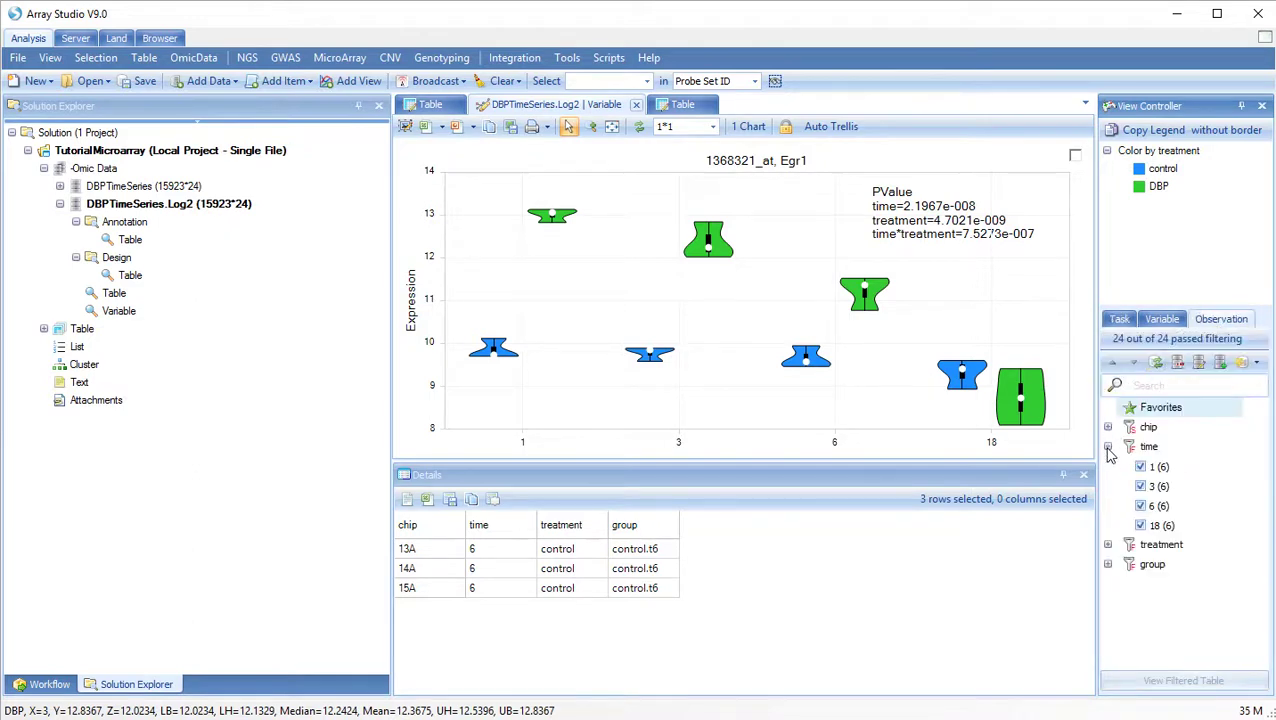
left_click(1140, 525)
left_click(1141, 506)
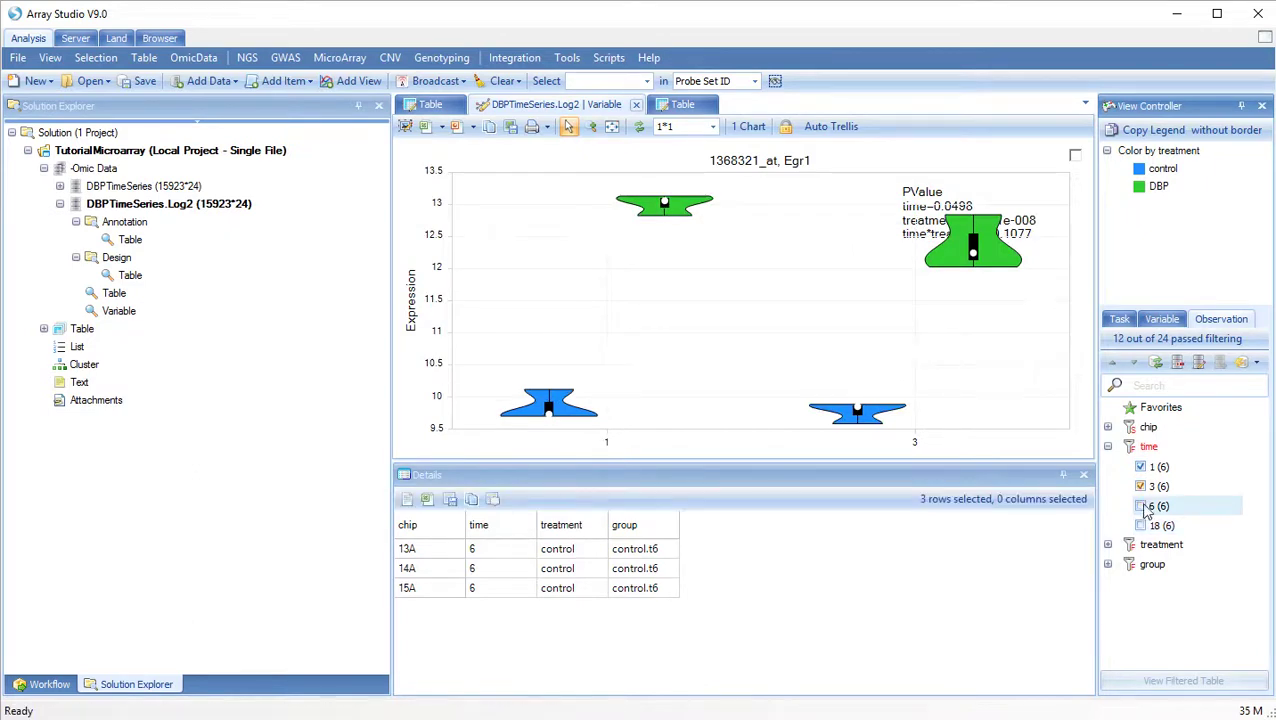
left_click(1141, 525)
left_click(1141, 486)
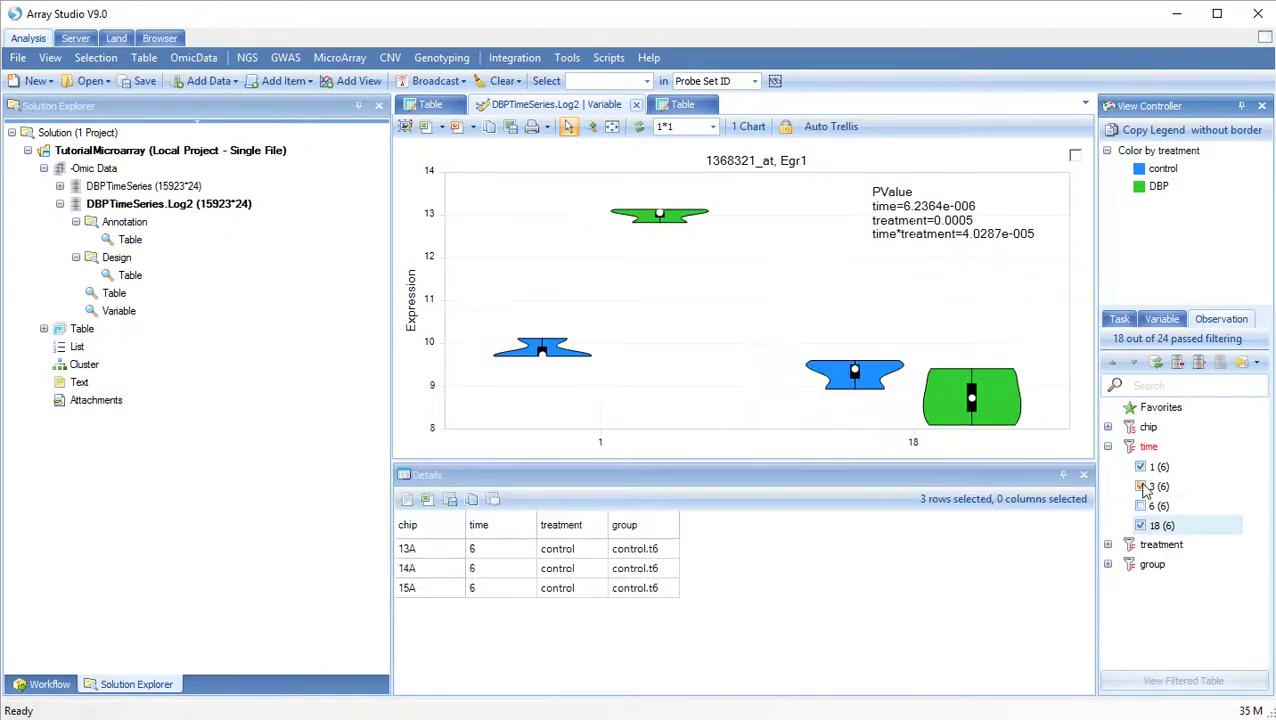
left_click(1141, 466)
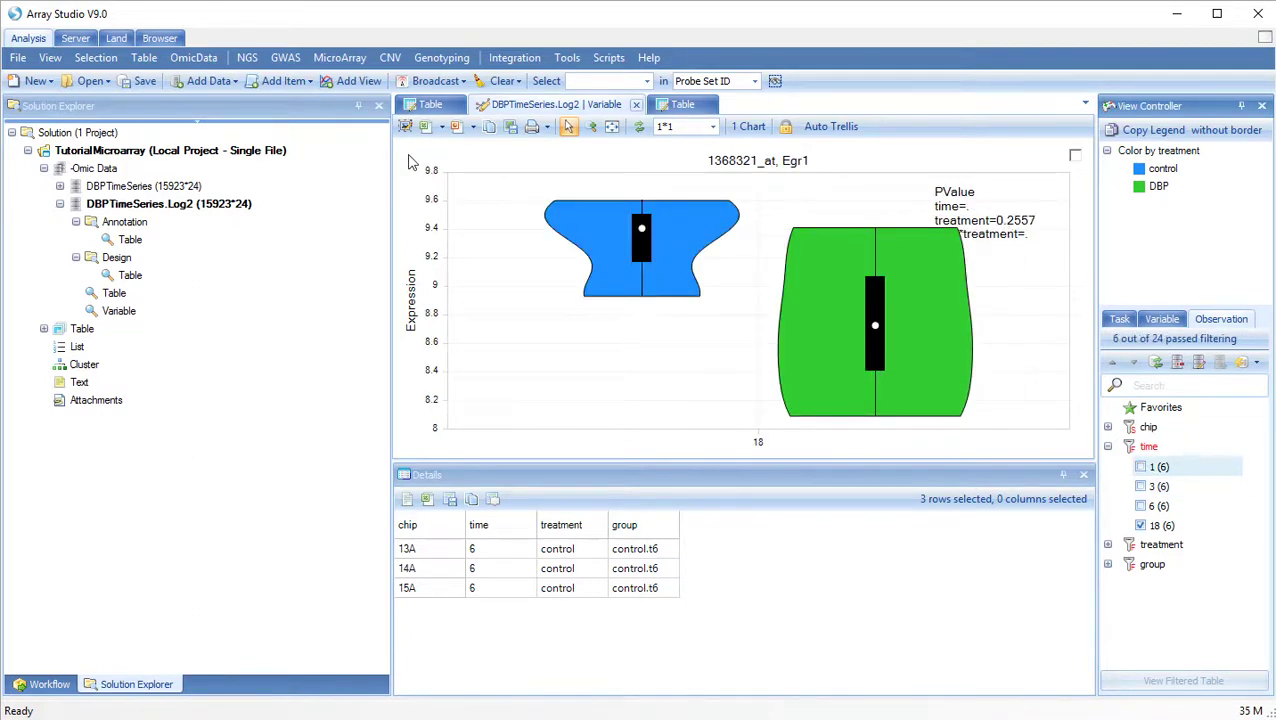
left_click(1156, 363)
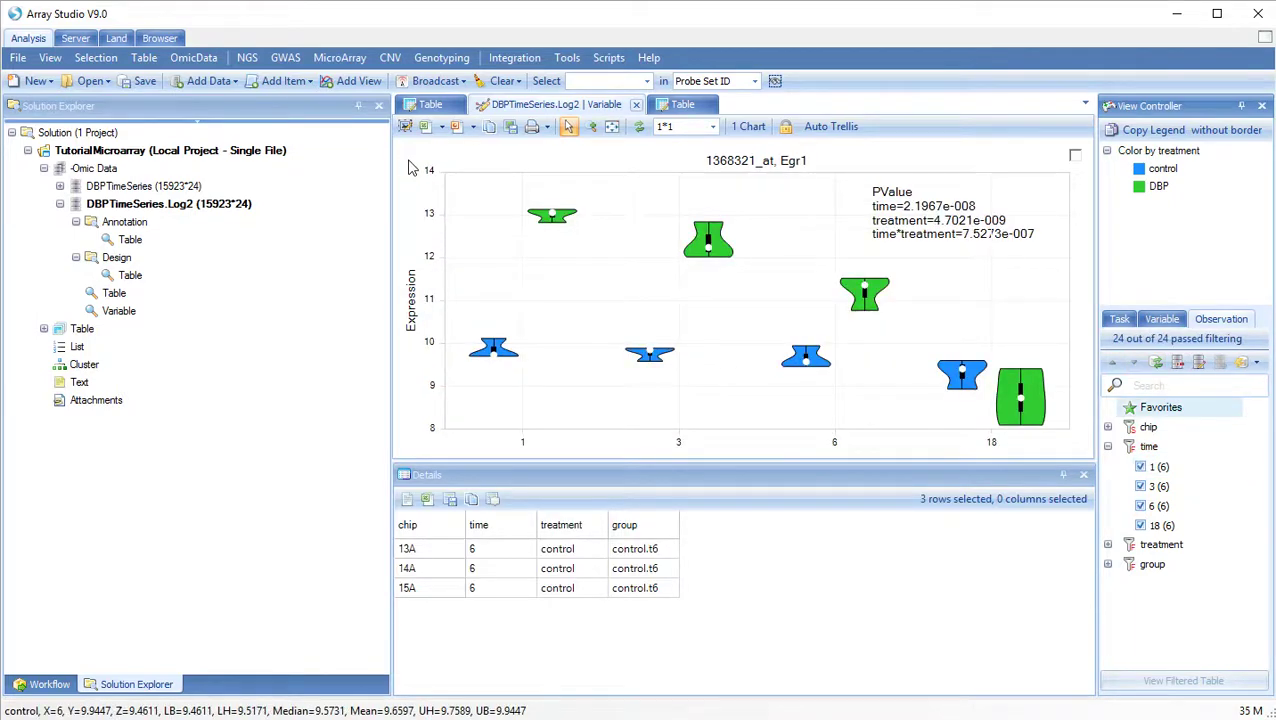
Zoom into the Egr1 violin chart and turn off its vertical scrolling.
scroll(708, 256, "up", 1)
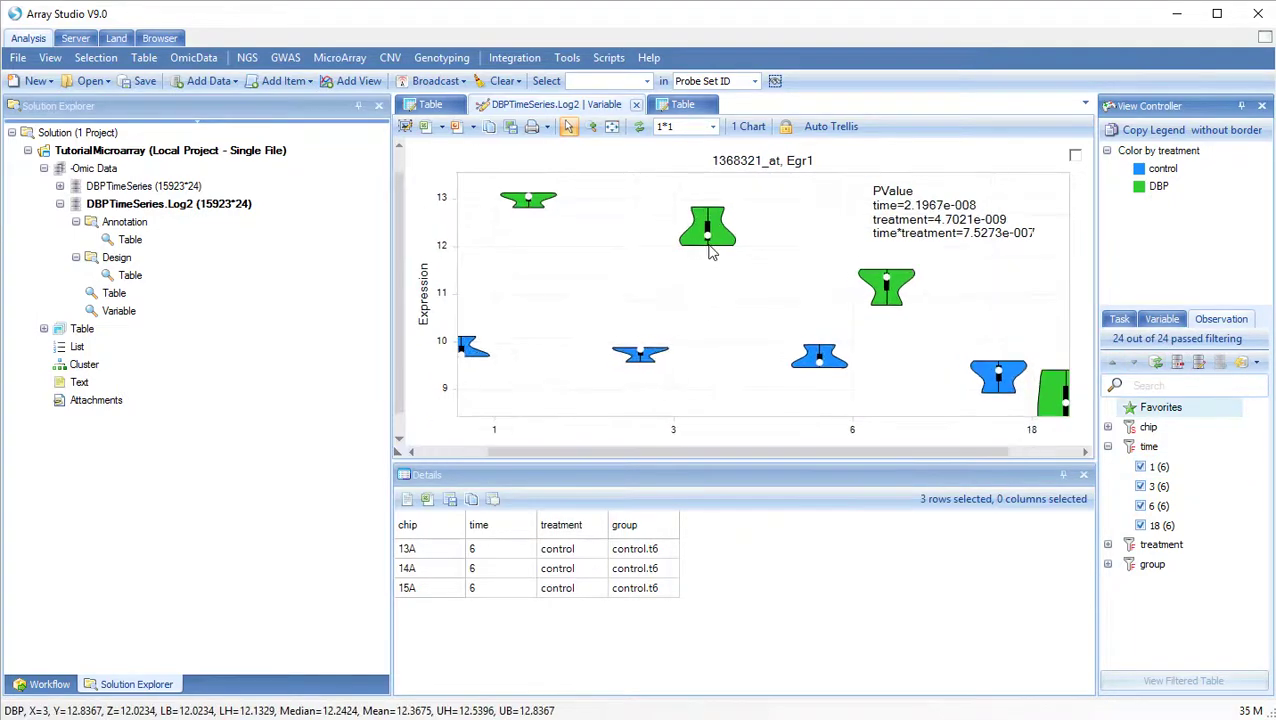
scroll(708, 252, "up", 3)
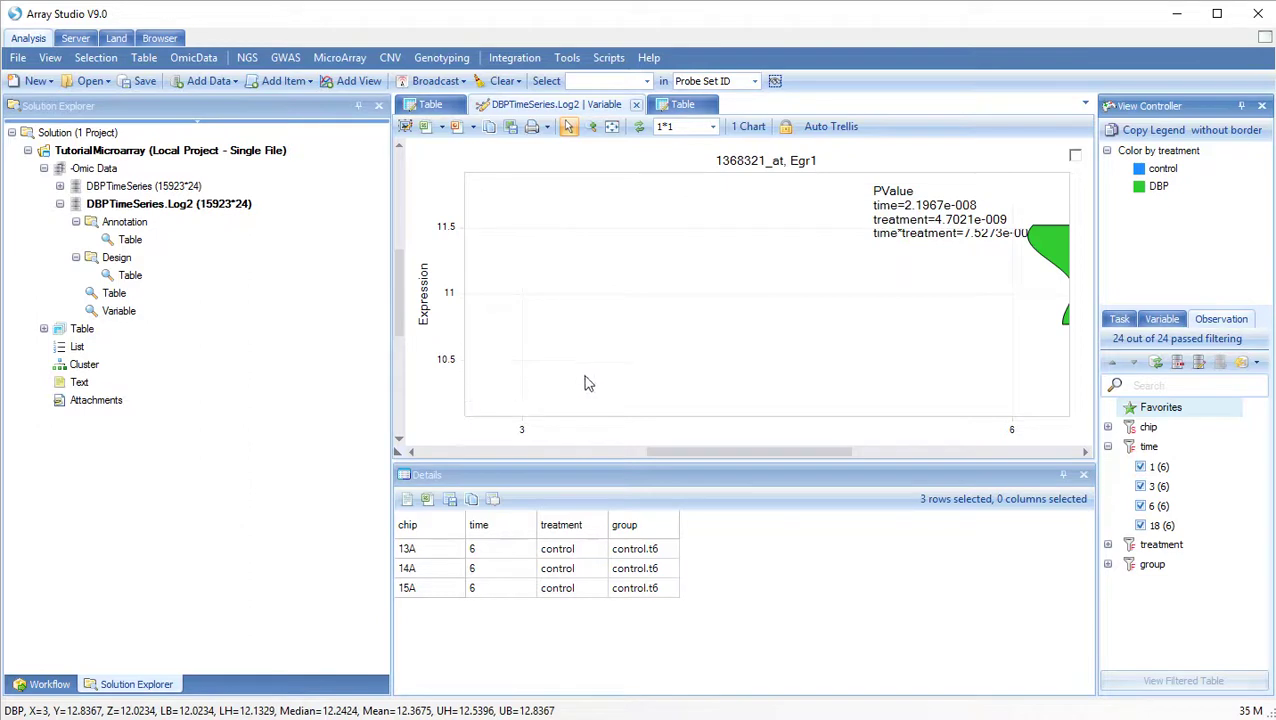
left_click(396, 455)
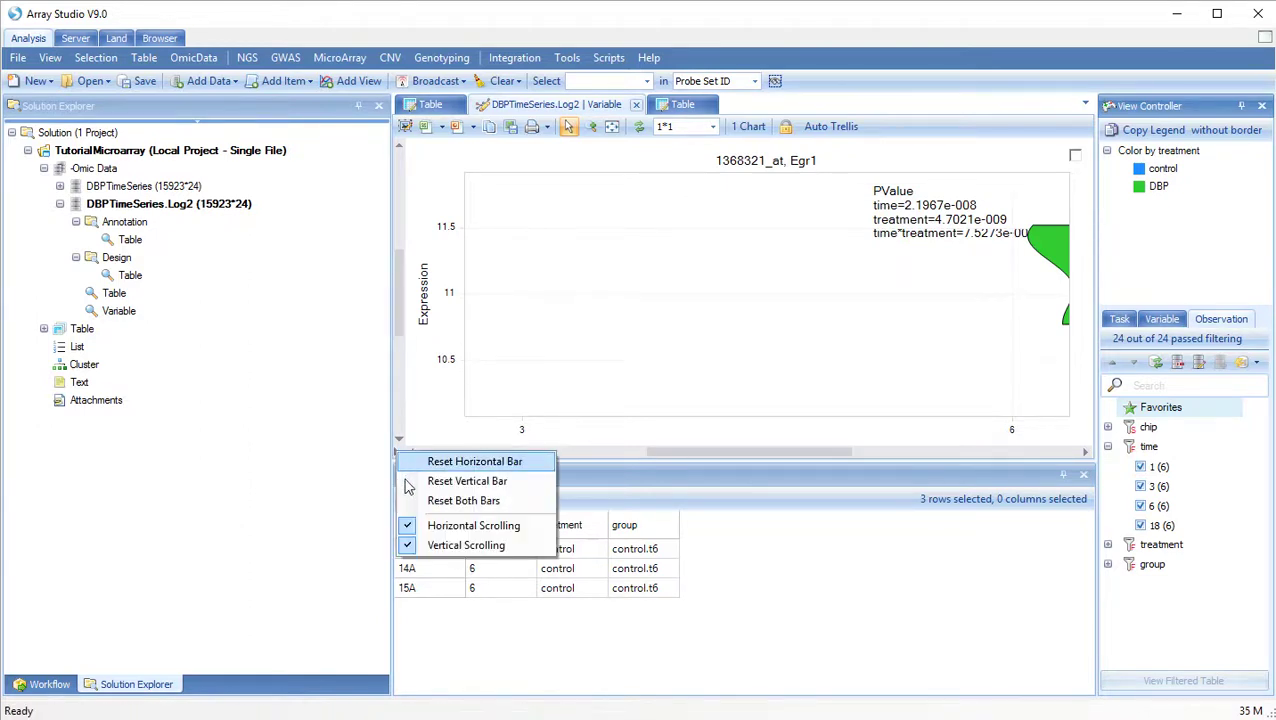
left_click(463, 547)
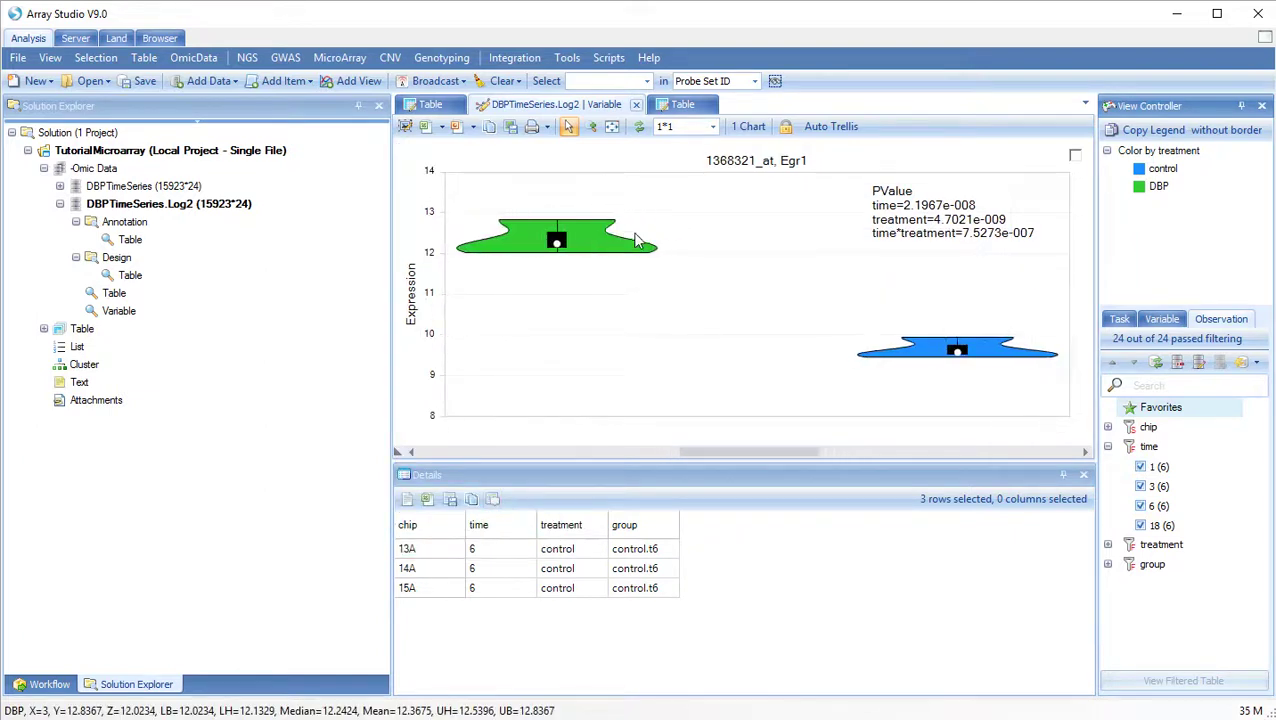
Zoom the violin chart in and out along the horizontal axis only, and reset it to the full range.
scroll(639, 241, "up", 3)
scroll(639, 240, "down", 5)
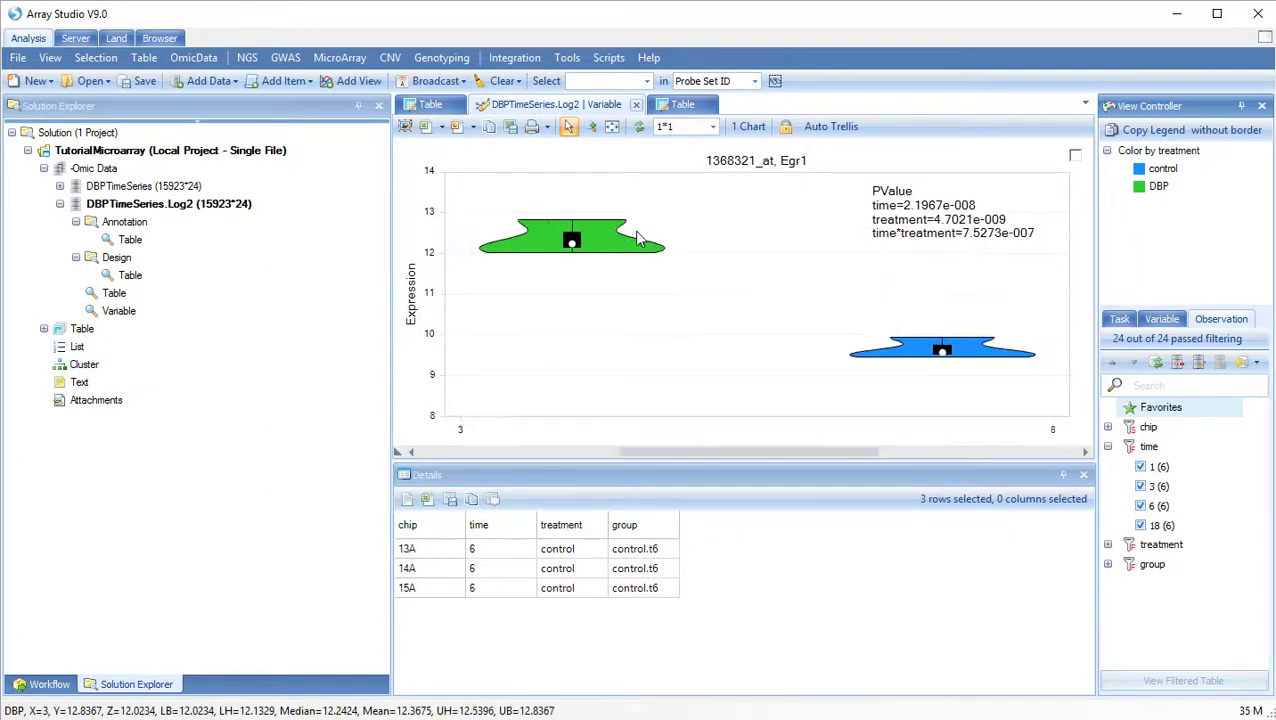
scroll(635, 231, "down", 3)
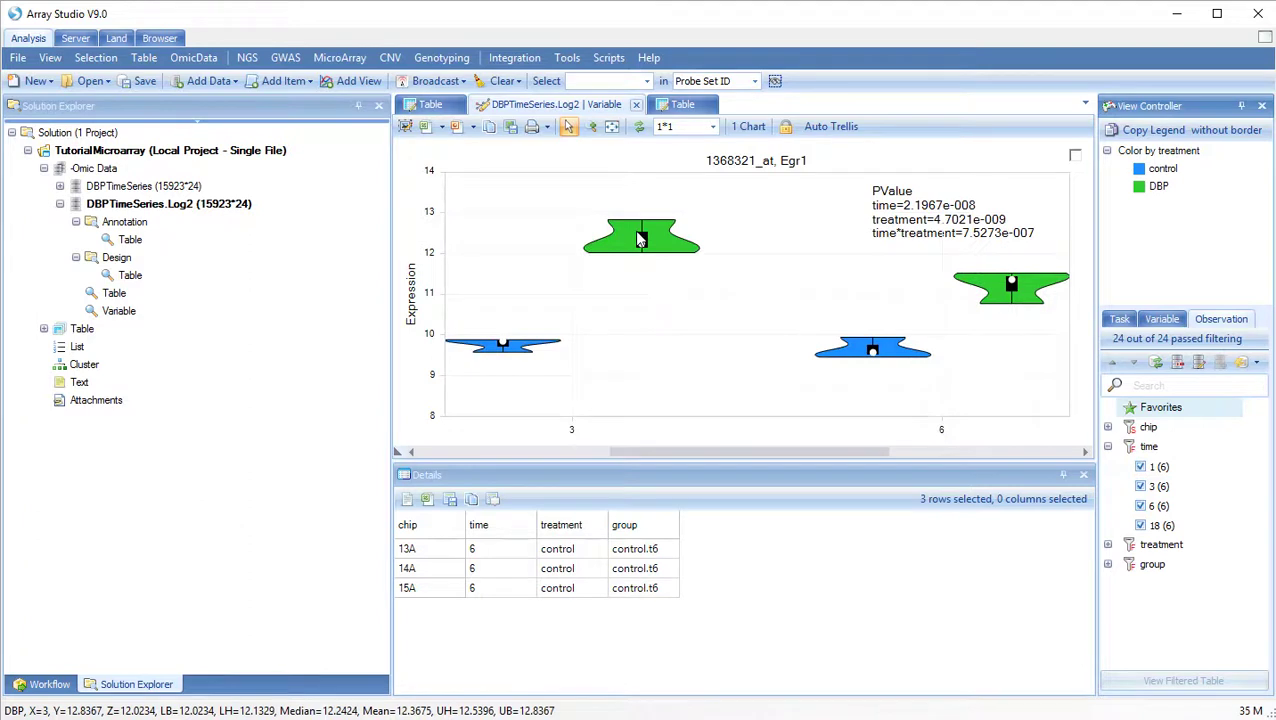
left_click(400, 458)
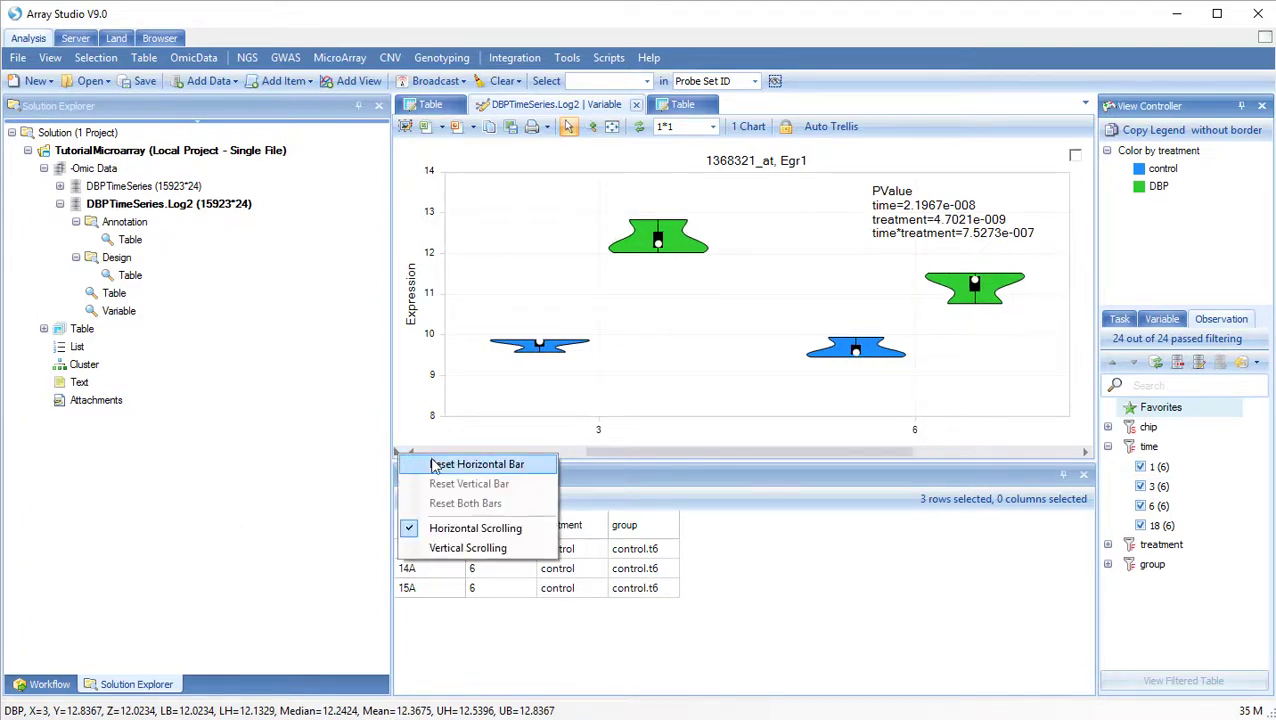
left_click(398, 452)
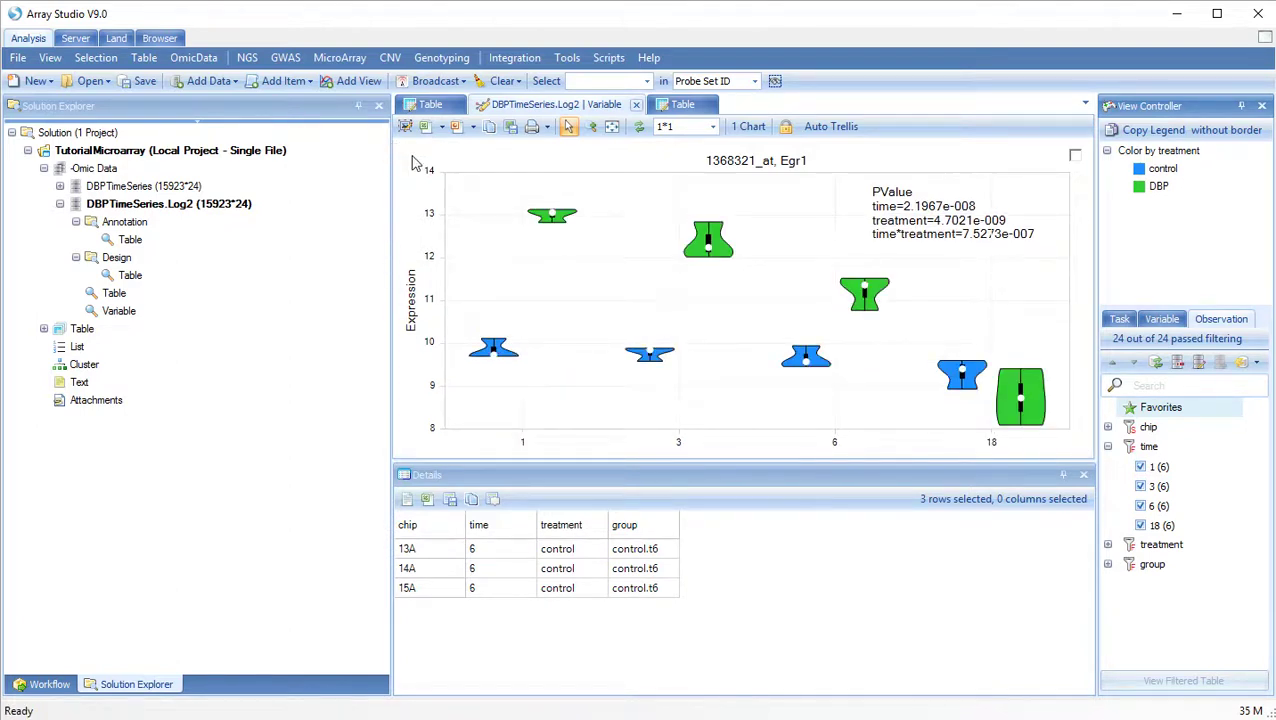
Change the profile gallery of the Variable view to Bar and try showing the error bars.
left_click(1128, 325)
scroll(1150, 460, "down", 5)
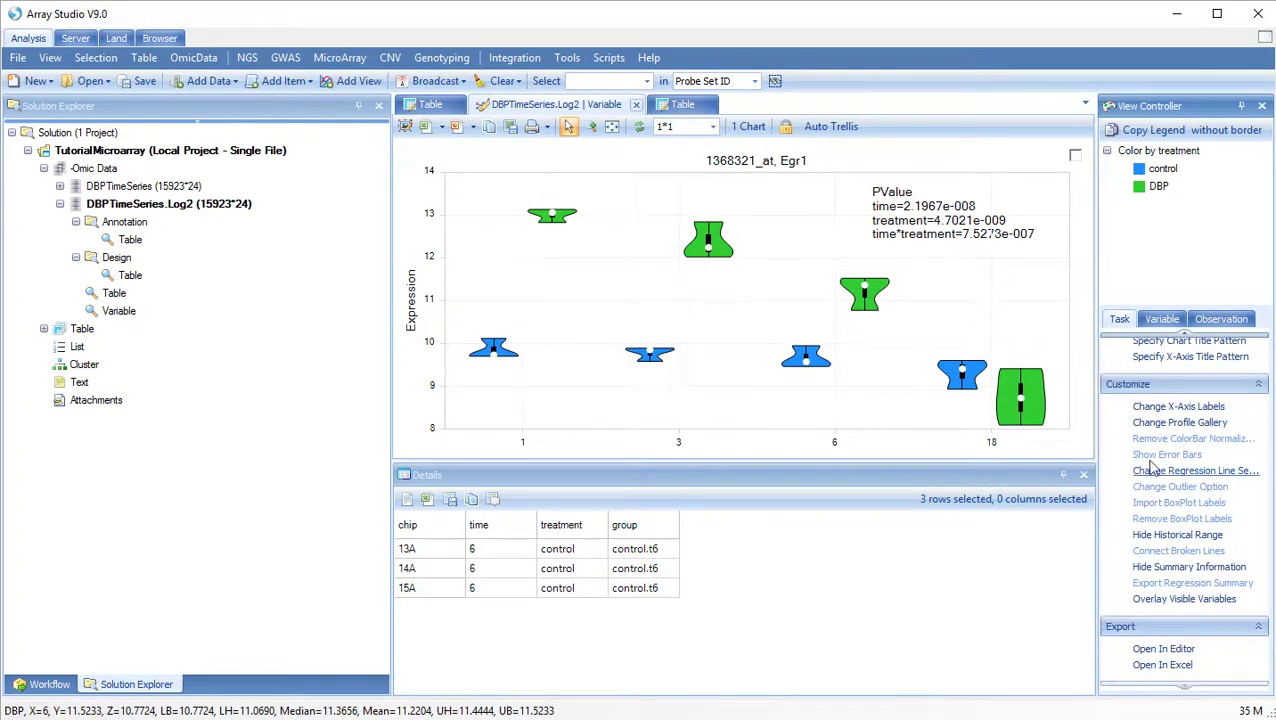
left_click(1150, 428)
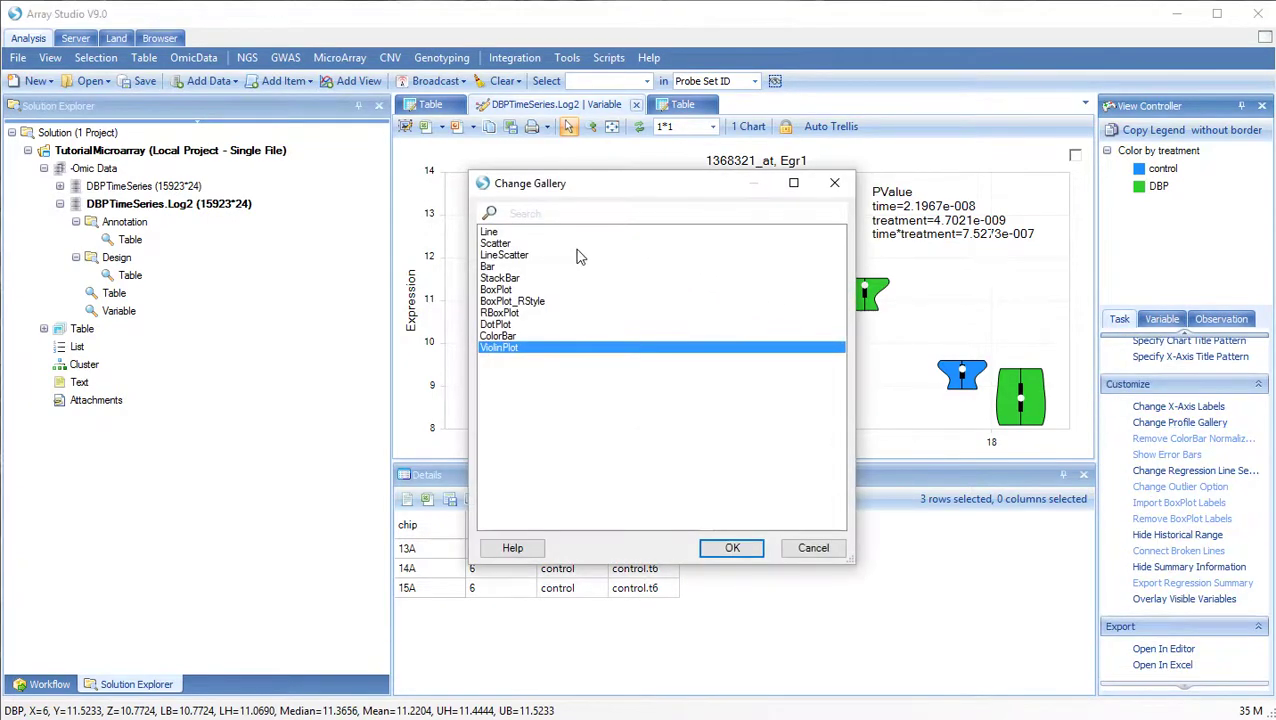
left_click(490, 268)
left_click(732, 548)
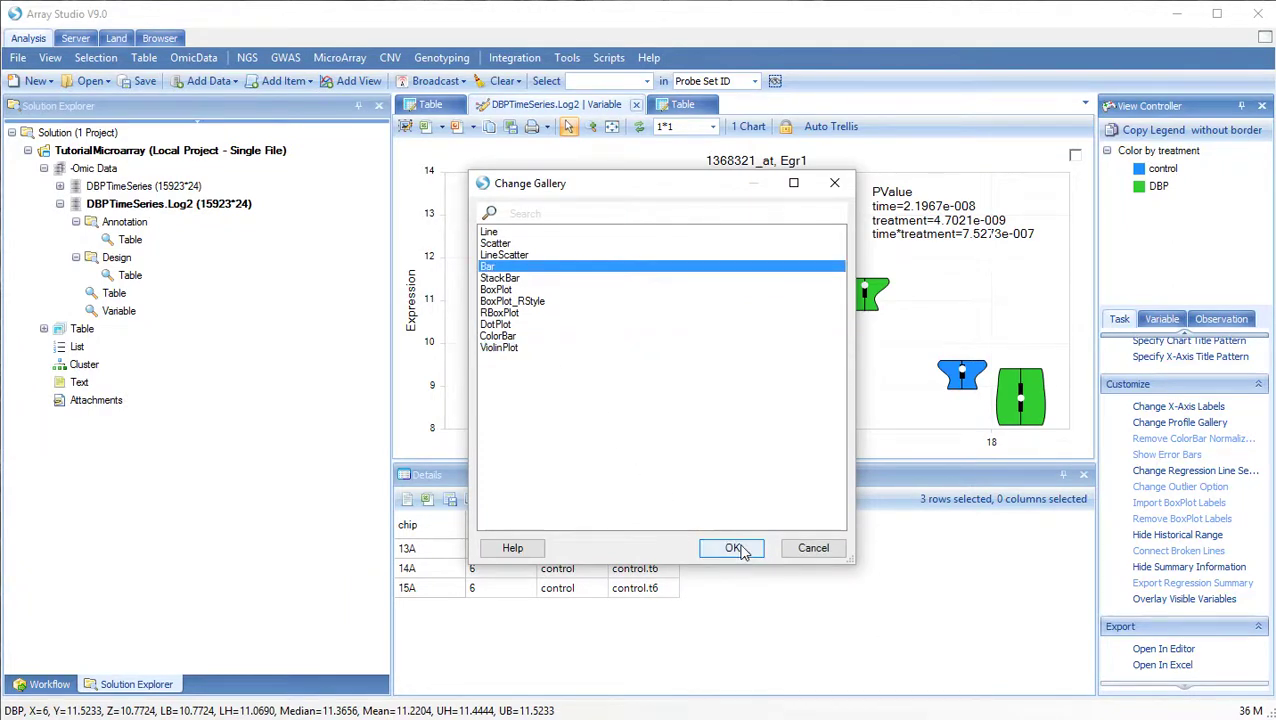
left_click(1150, 455)
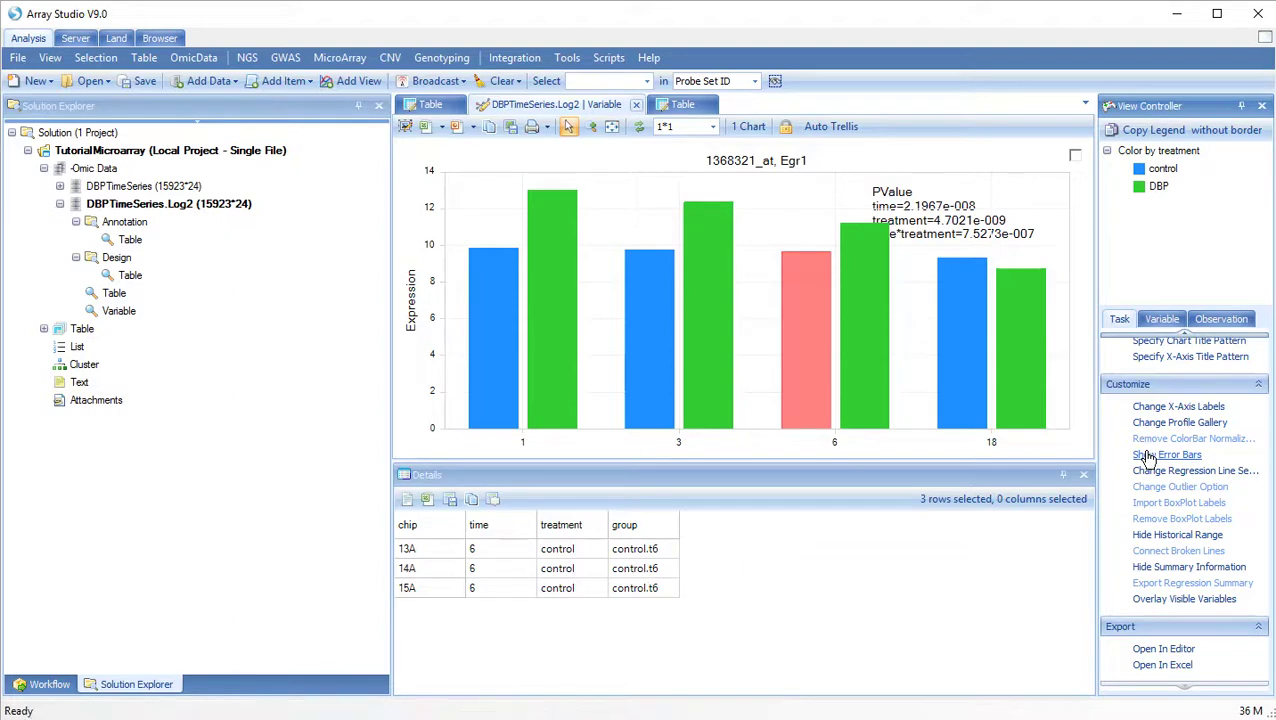
left_click(1150, 455)
Add a PairwiseScatterView to the DBPTimeSeries.Log2 data.
right_click(185, 205)
left_click(221, 542)
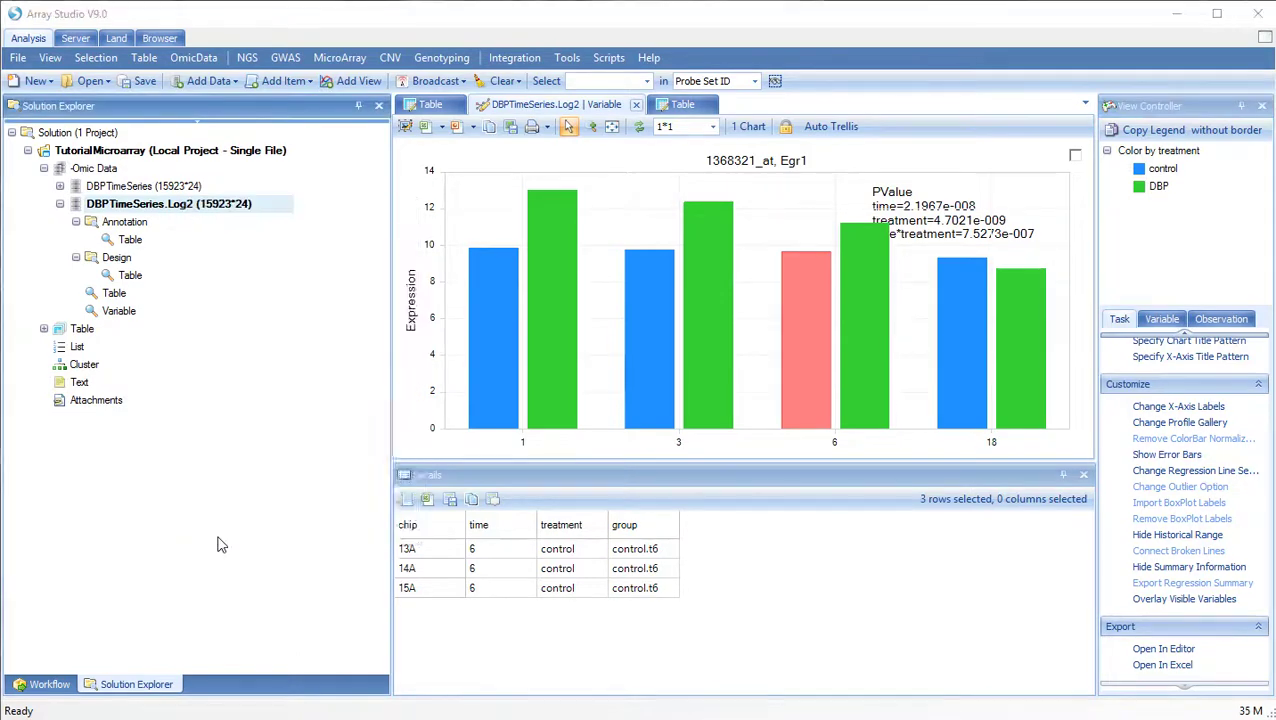
left_click(424, 361)
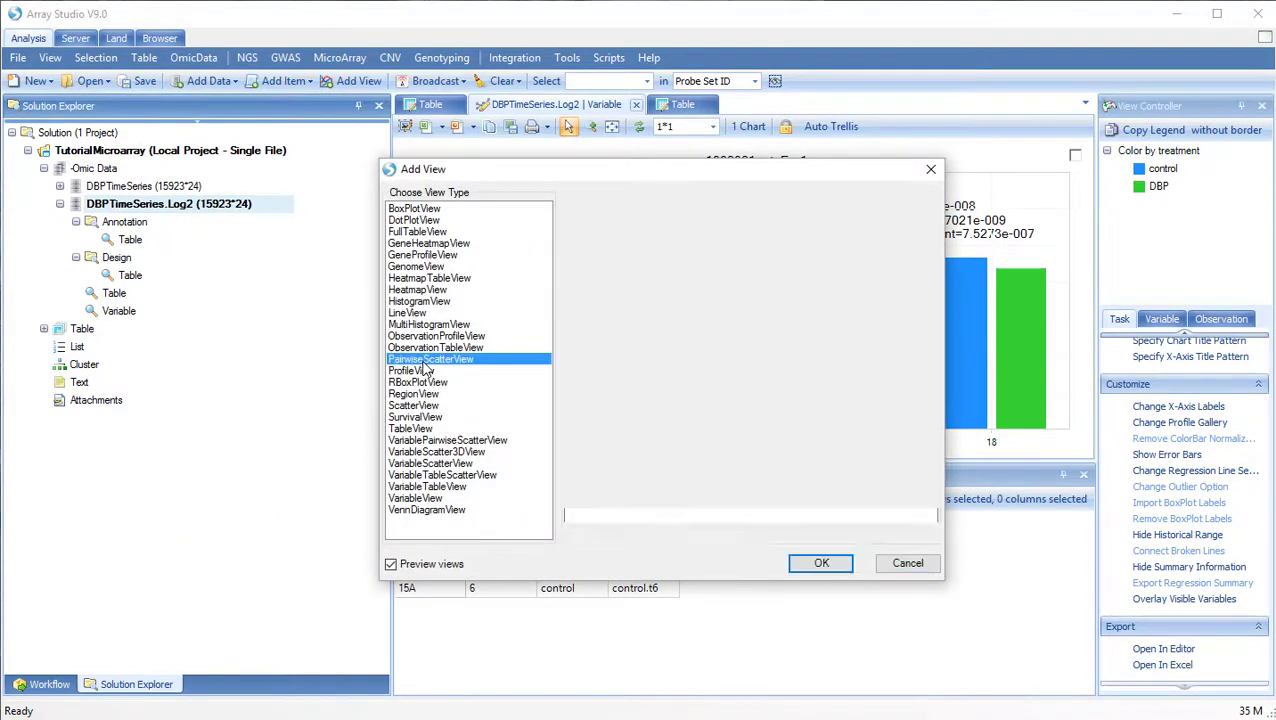
left_click(819, 563)
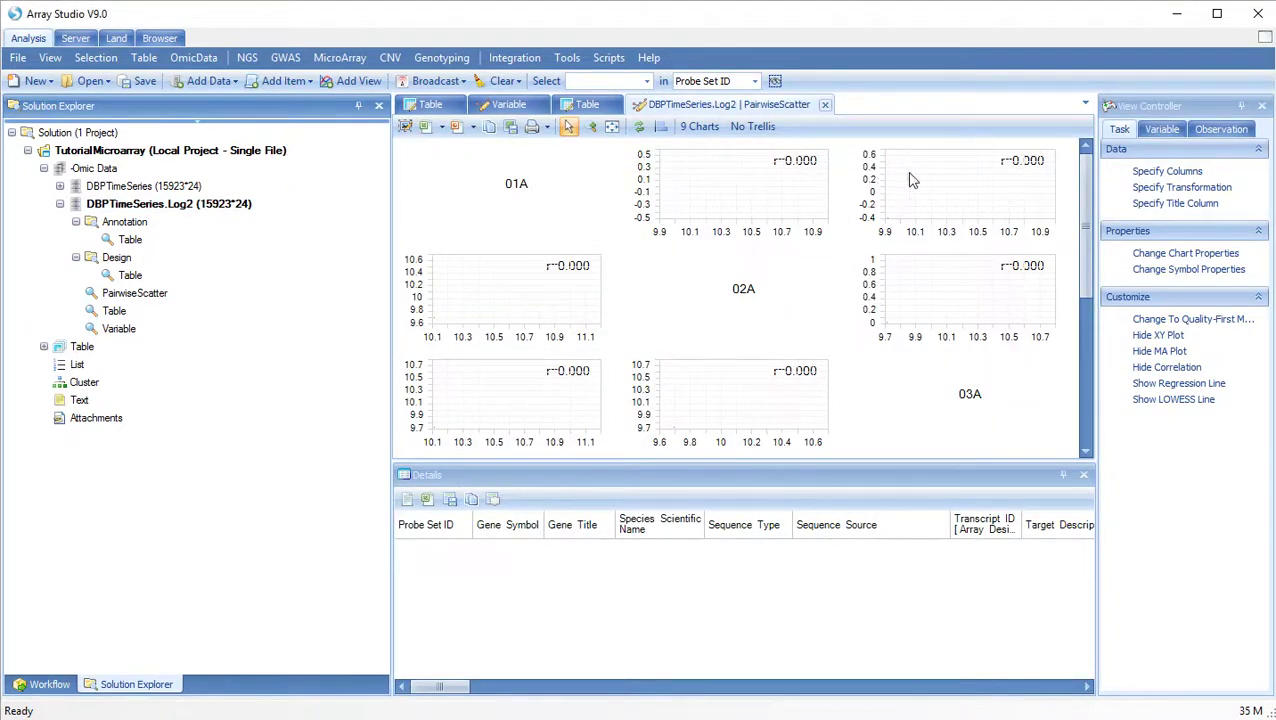
Clear all variable filters, including the ^Egr1 gene symbol filter, so the pairwise scatter plots use every variable.
left_click(1210, 130)
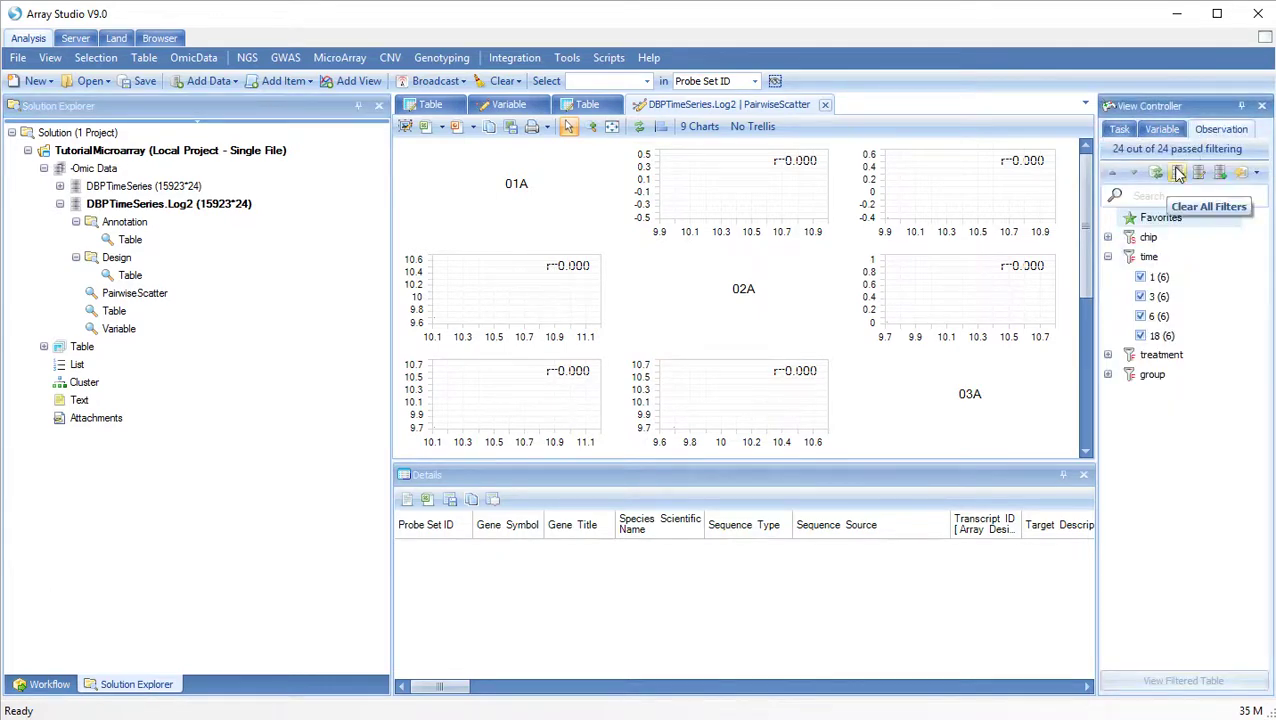
left_click(1161, 129)
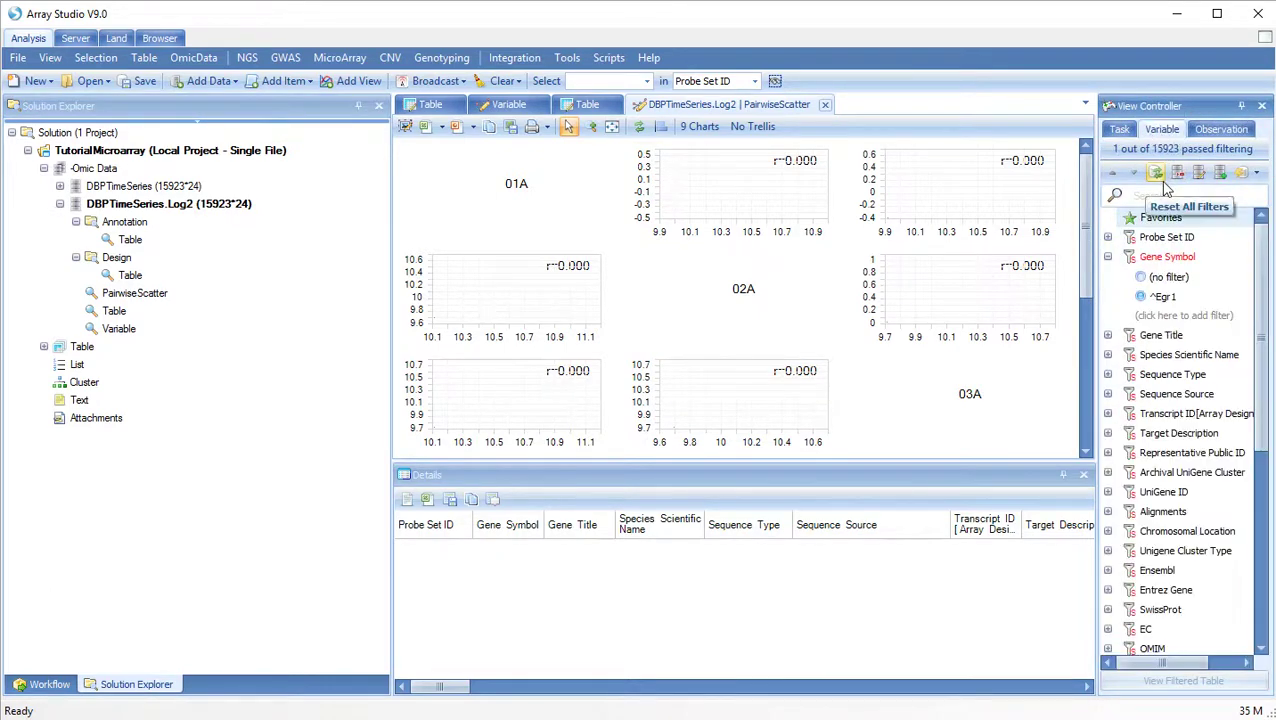
left_click(1179, 175)
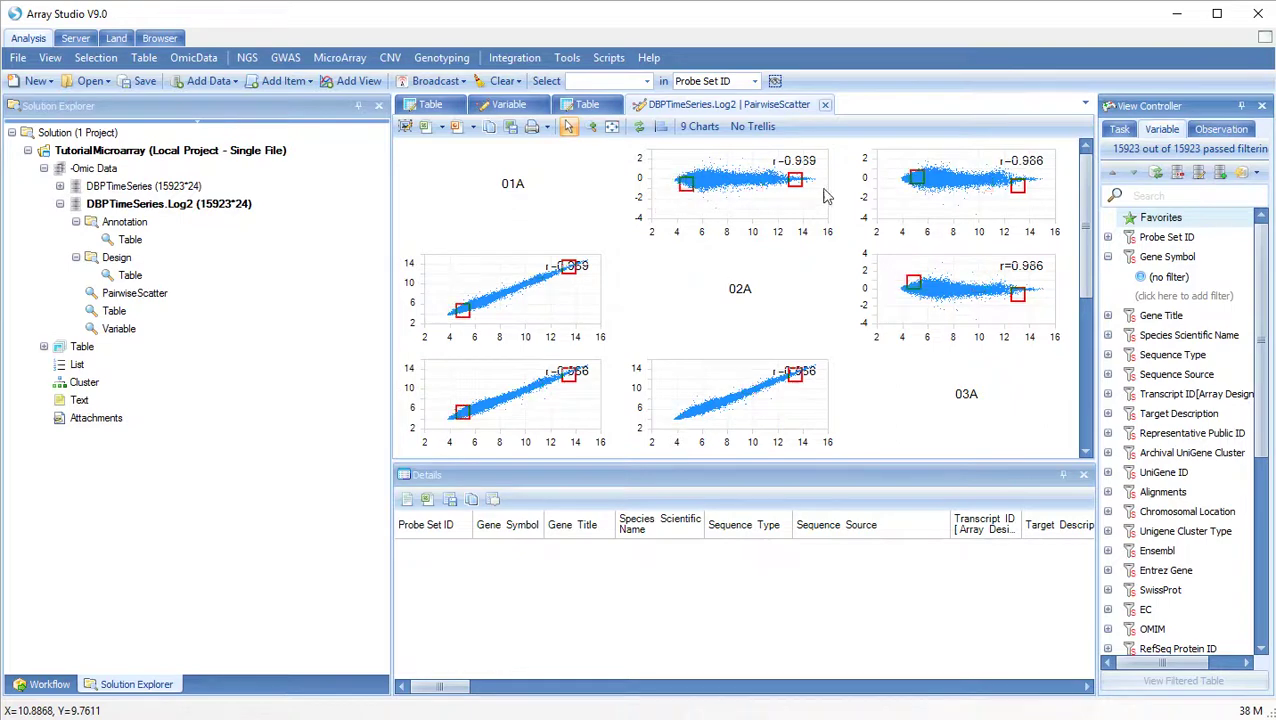
Replace the listed columns 01A, 02A and 03A of the pairwise scatter view with 22A, 23A and 24A.
left_click(1119, 130)
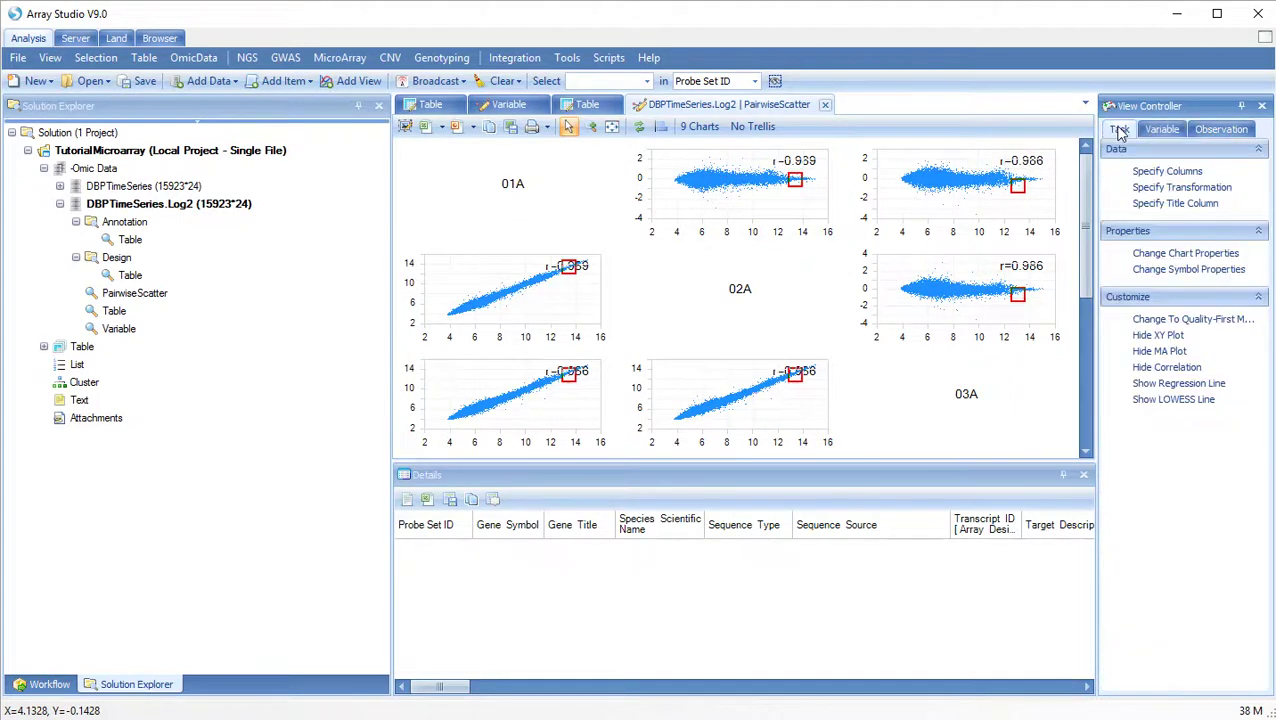
left_click(1151, 176)
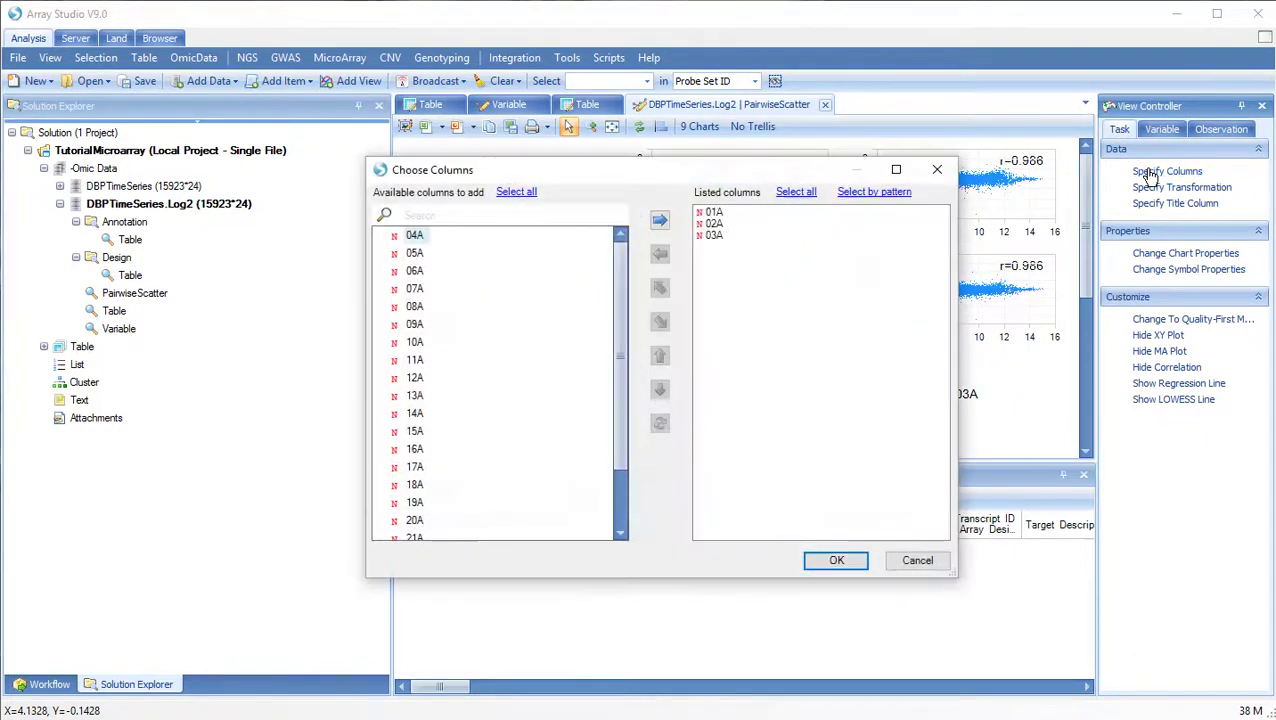
left_click(712, 236)
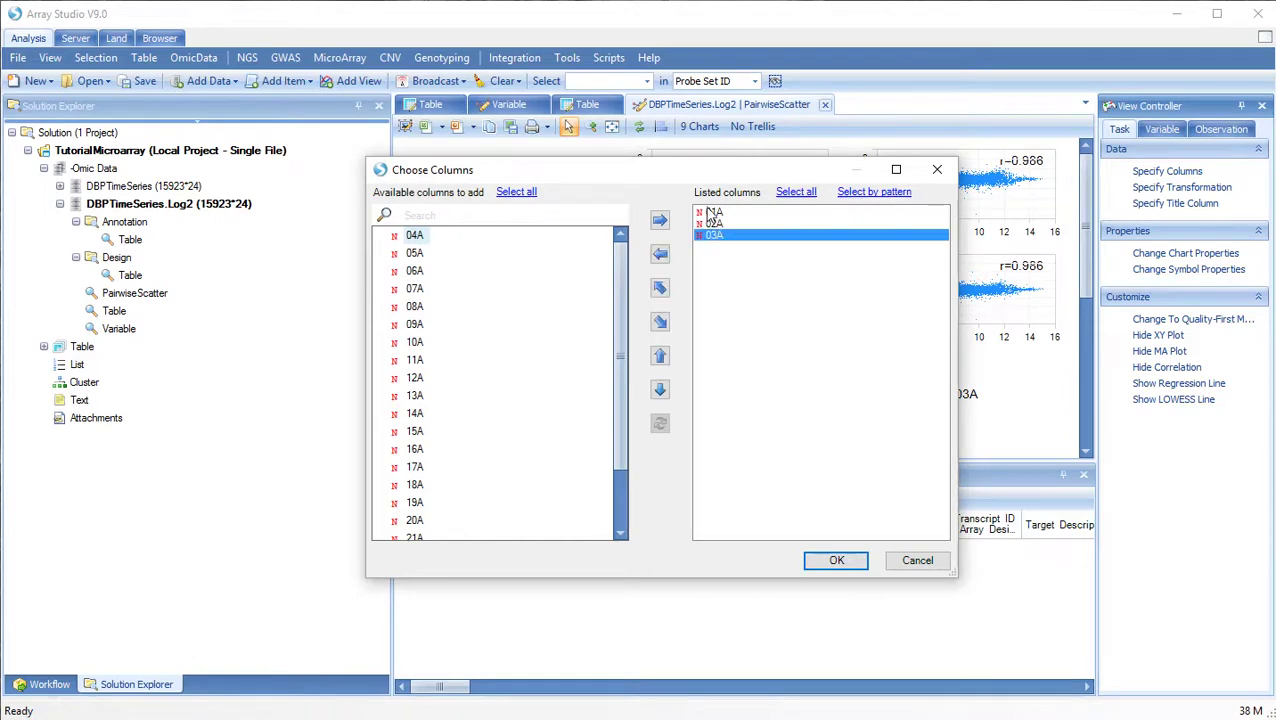
left_click(712, 212, "shift")
left_click(660, 254)
scroll(617, 263, "down", 3)
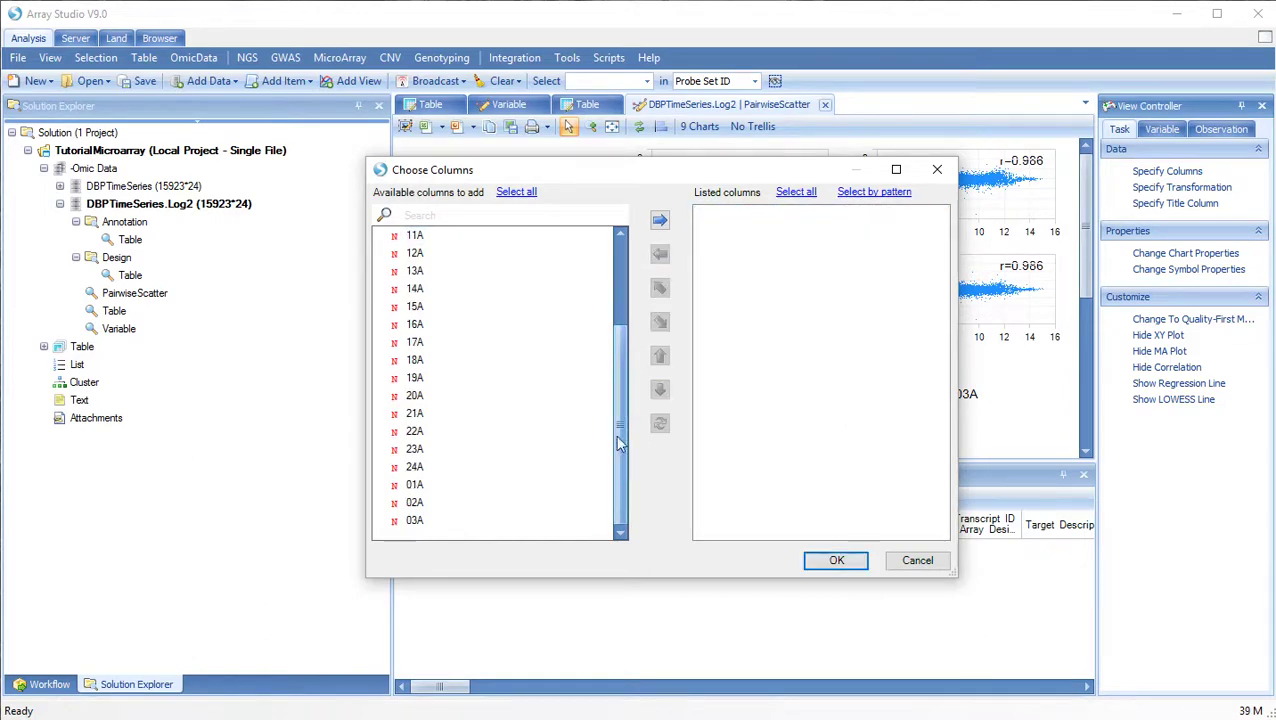
left_click(414, 432)
left_click(415, 467, "shift")
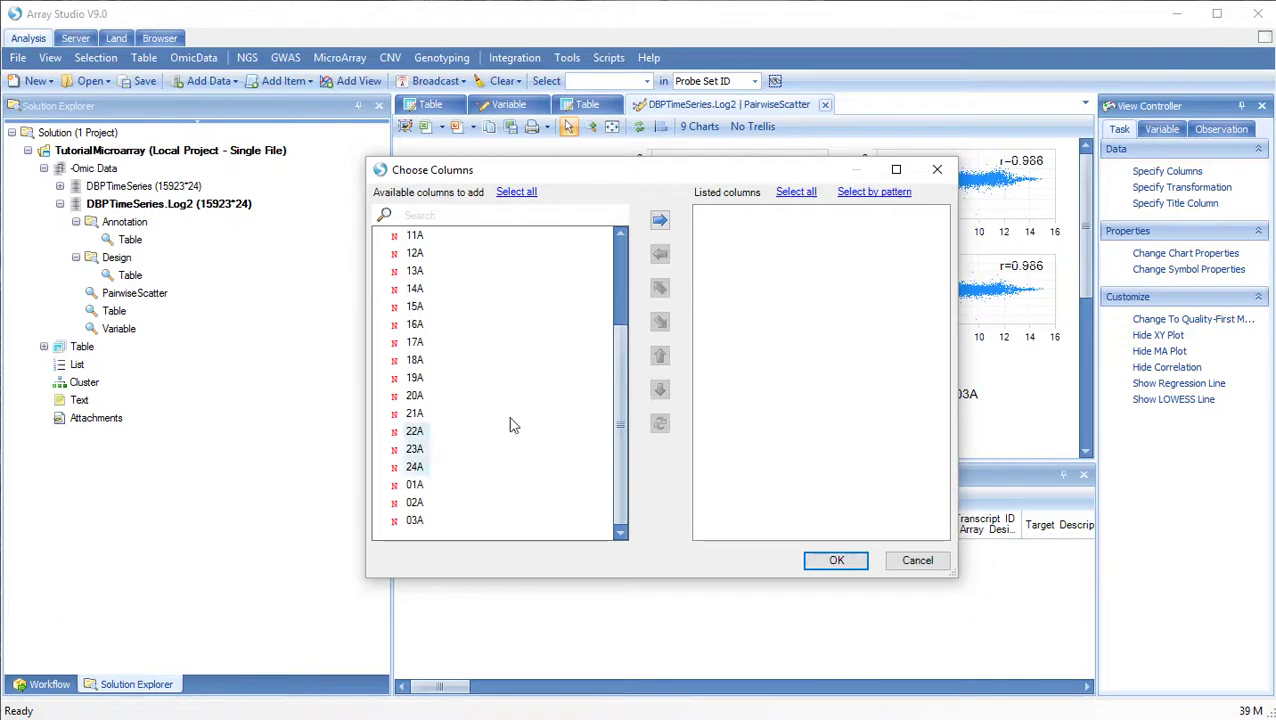
left_click(660, 221)
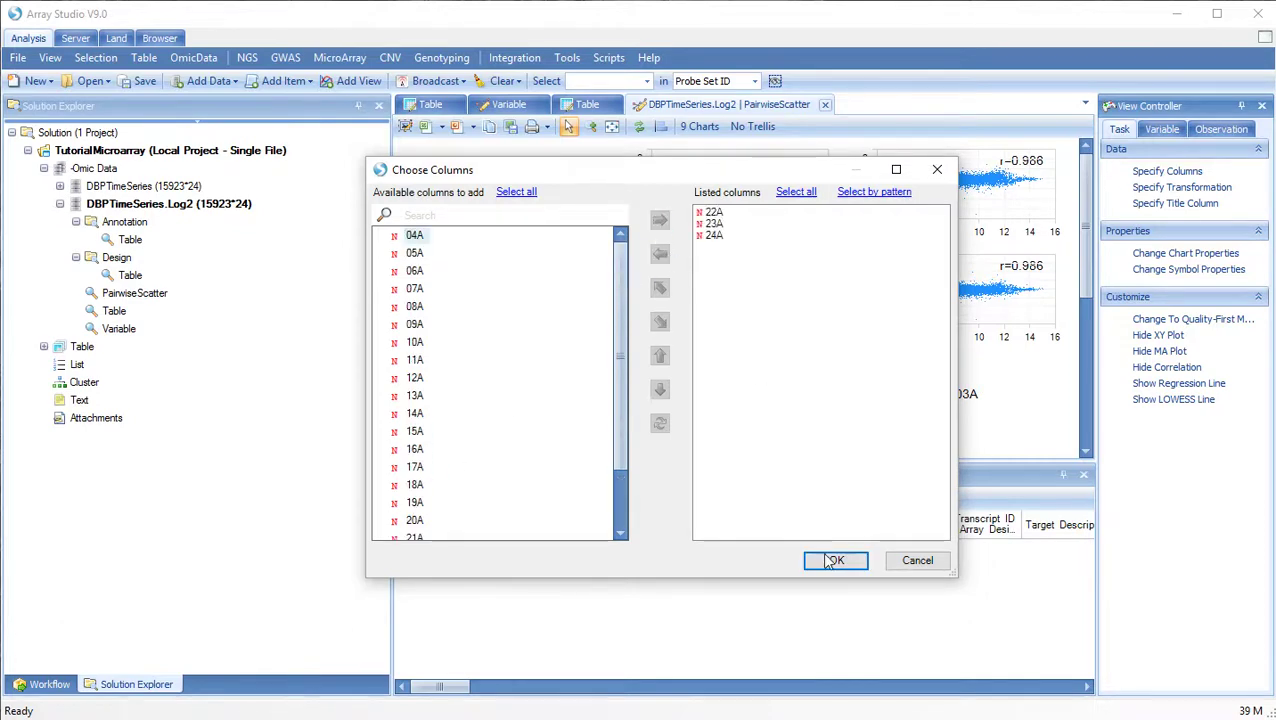
left_click(829, 560)
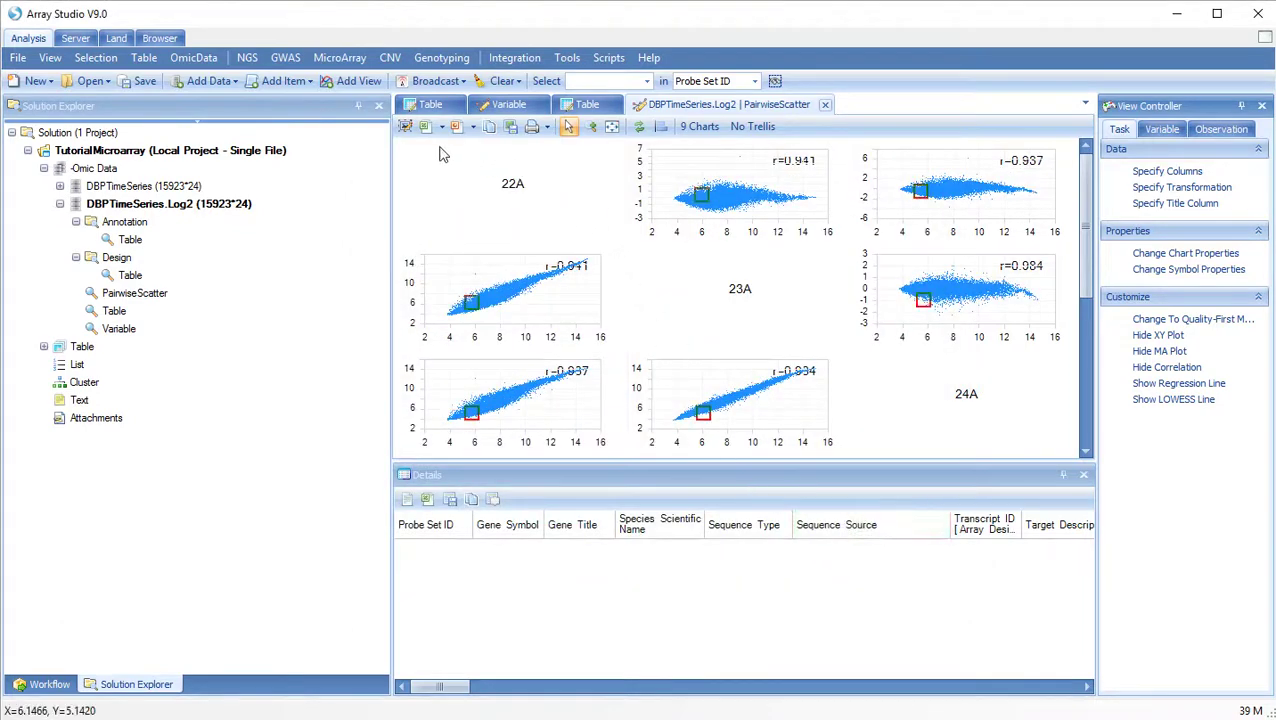
Close the Details window and examine the high-expression ends of the 22A–23A and 23A–24A scatter plots.
left_click(1084, 476)
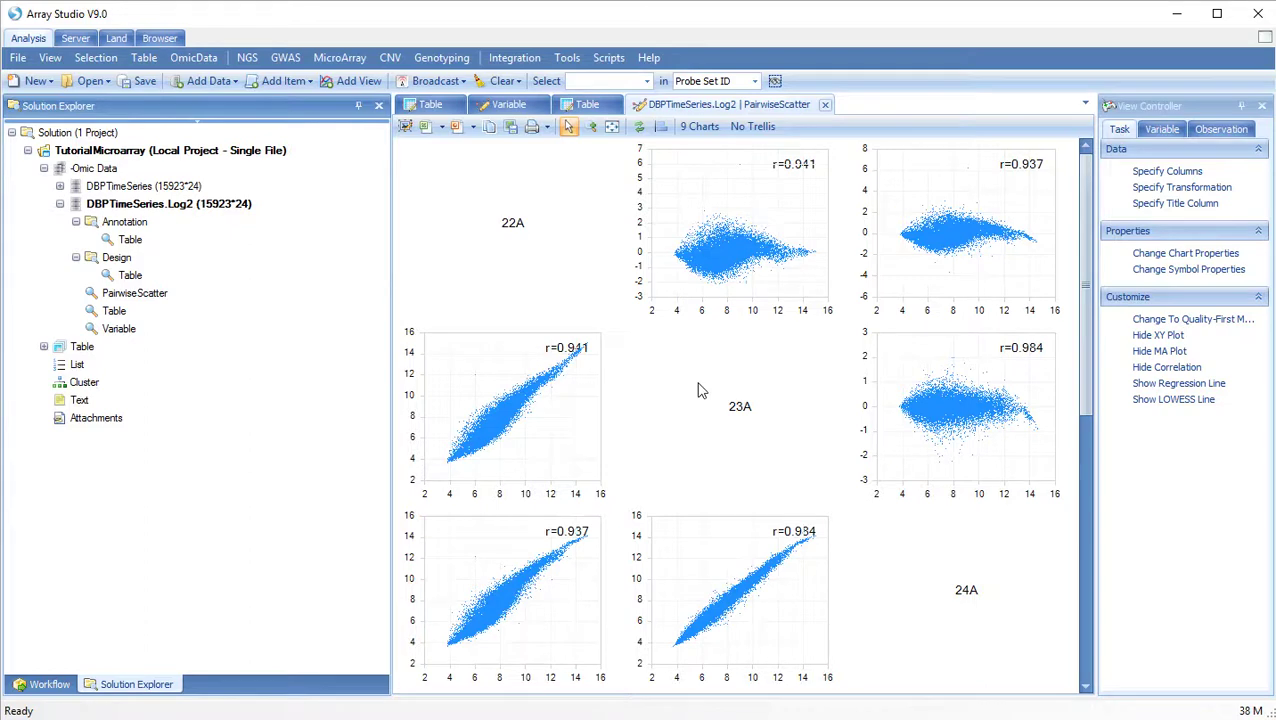
left_click(573, 349)
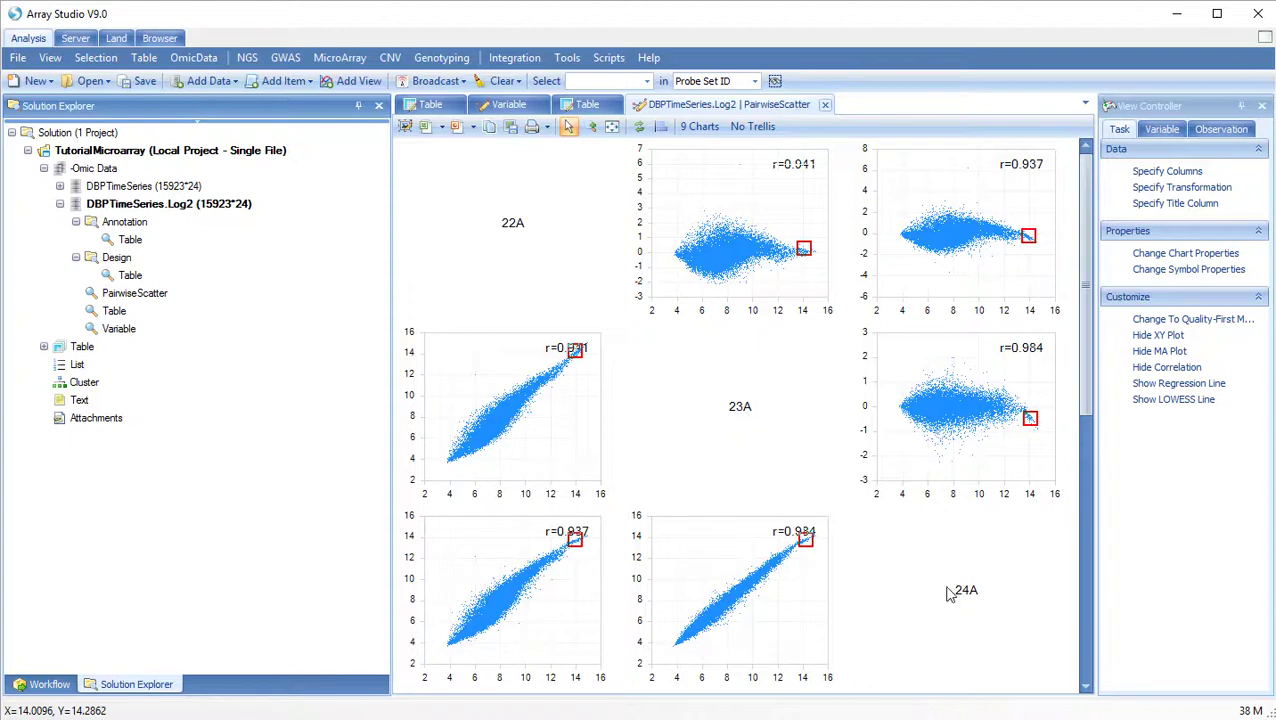
left_click(806, 540)
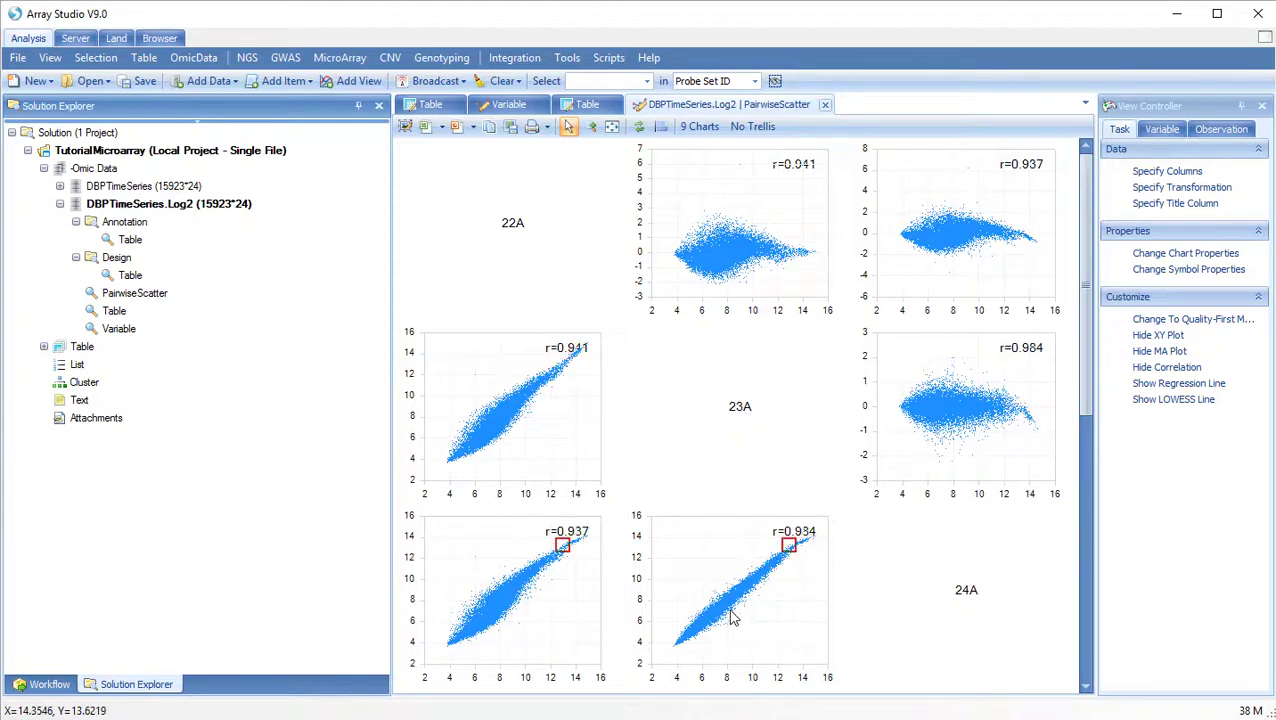